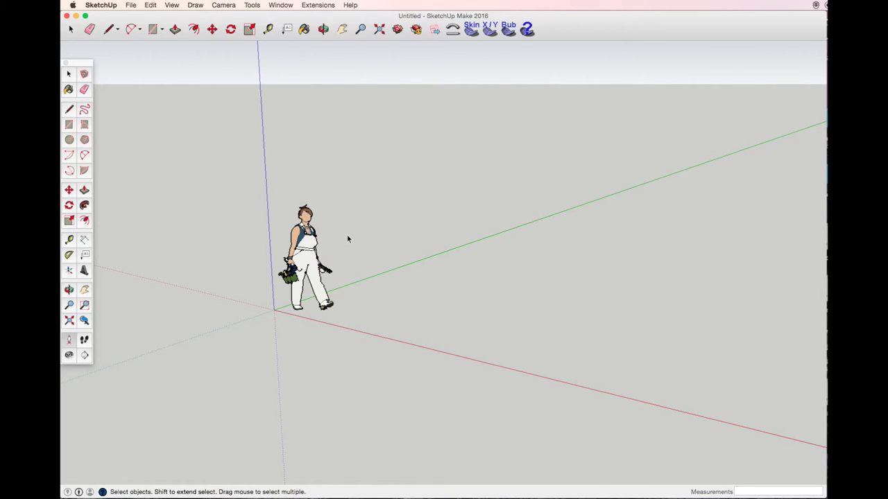
Delete the person figure and draw a 150 by 3600 mm rectangle from the origin.
click(310, 264)
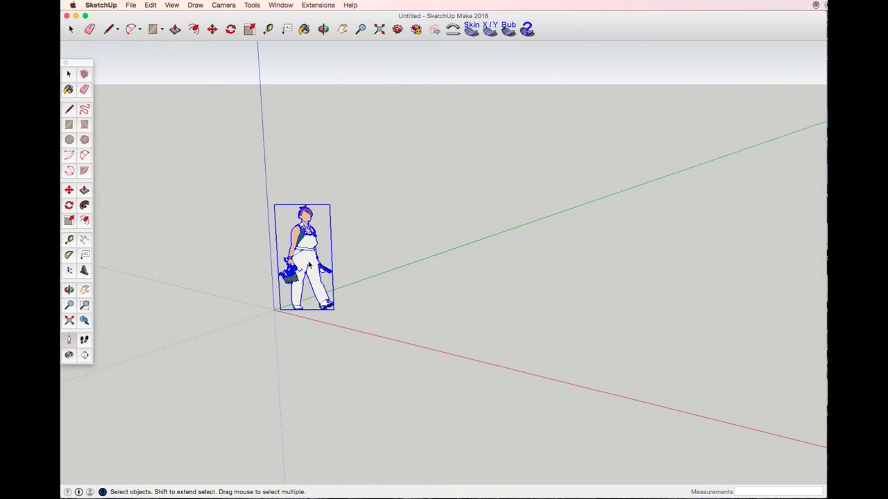
key(Delete)
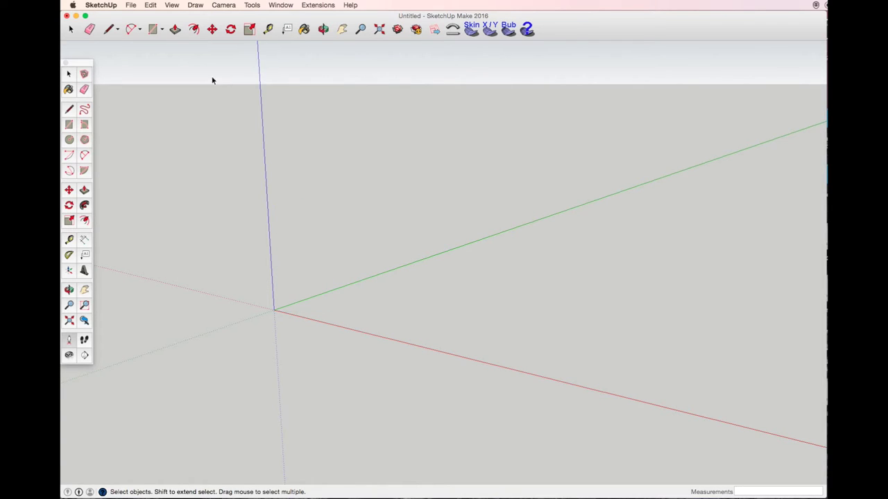
click(153, 29)
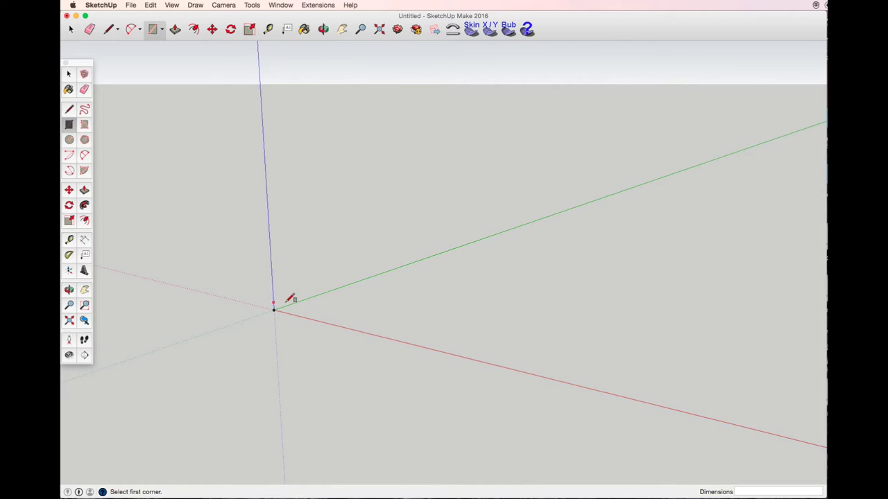
click(275, 310)
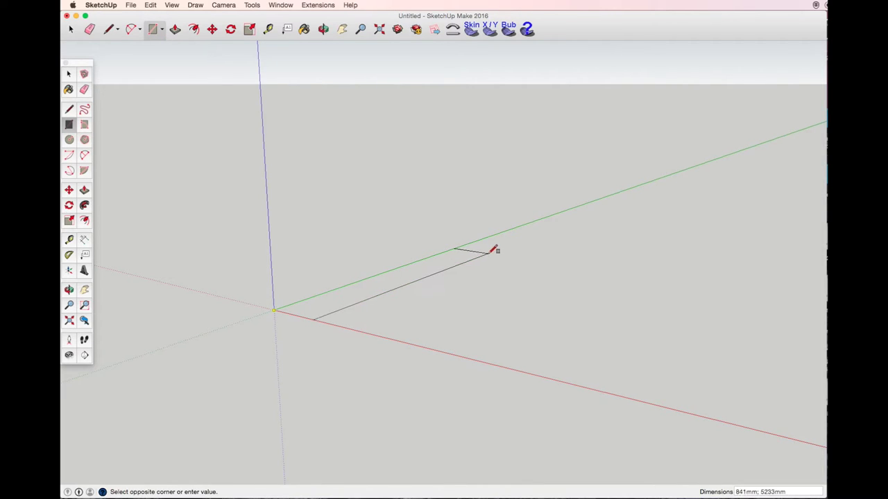
click(498, 251)
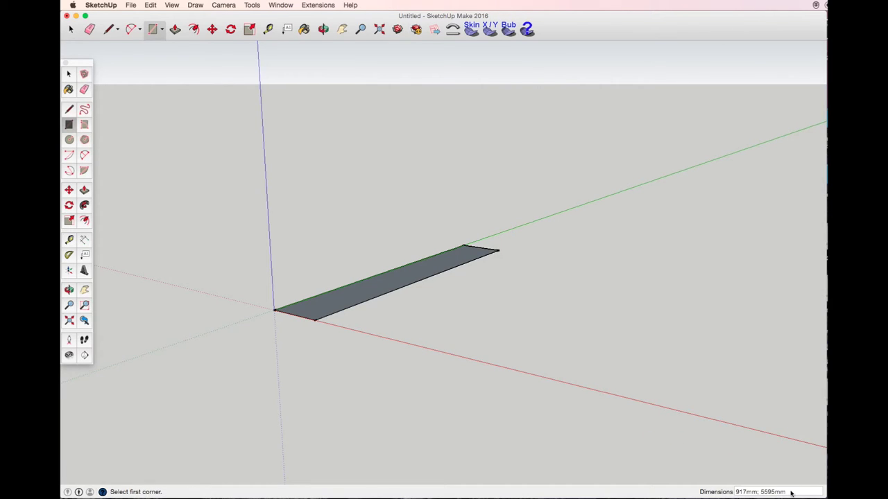
drag(786, 491, 716, 493)
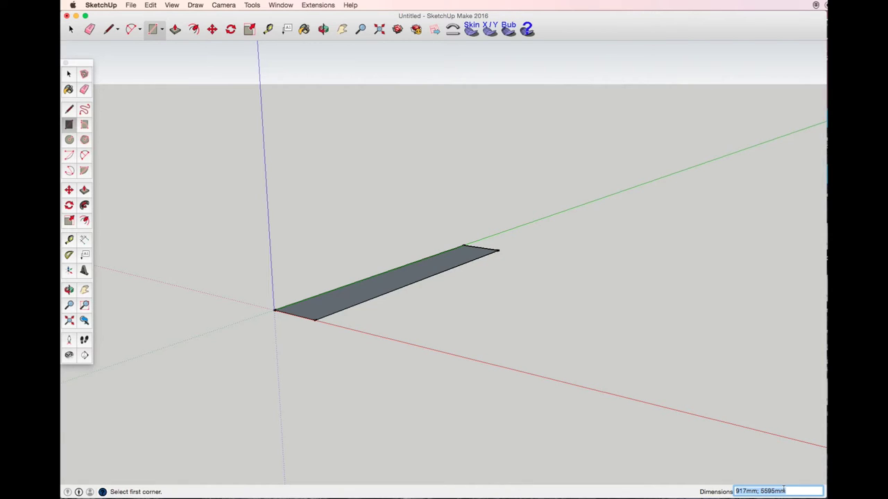
text(150;3600)
key(Return)
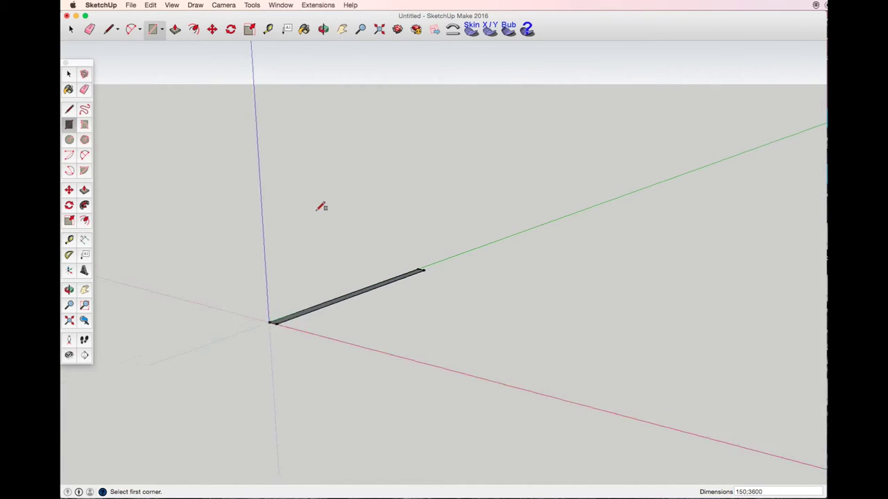
scroll(325, 202, up, 3)
Push/Pull the strip up into a 2750 mm tall wall.
click(175, 31)
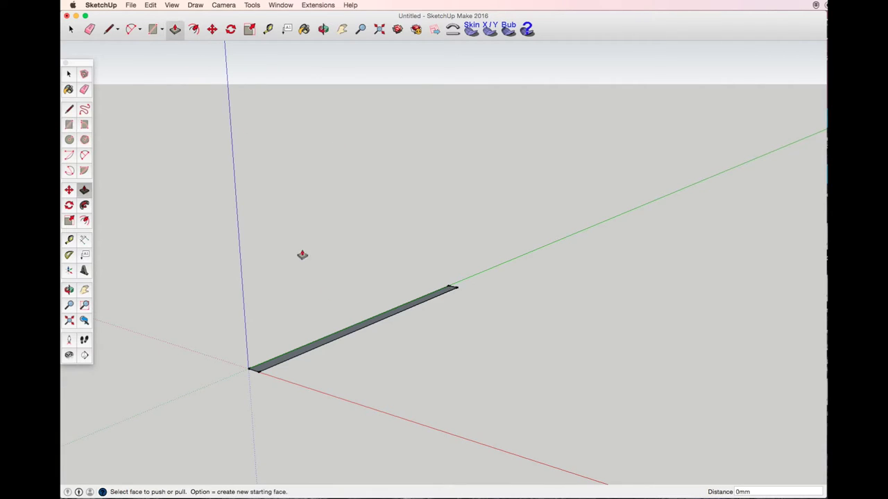
drag(355, 333, 329, 117)
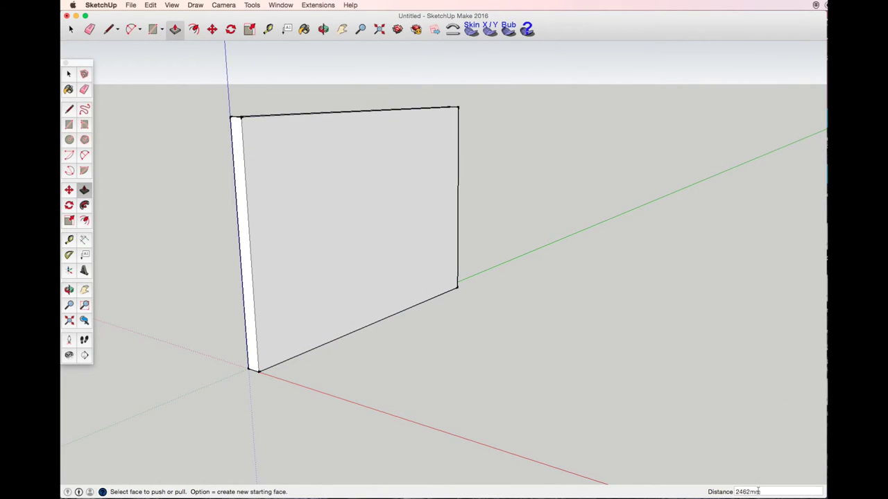
drag(761, 491, 699, 492)
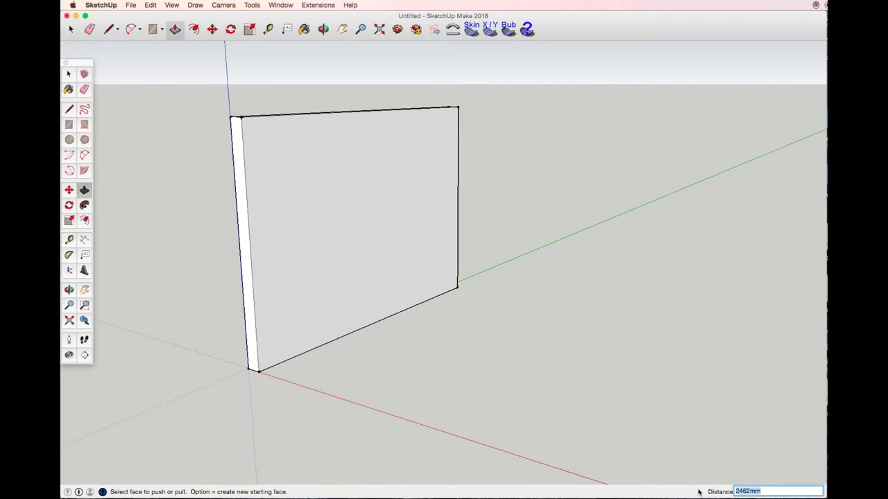
text(2750)
key(Return)
key(space)
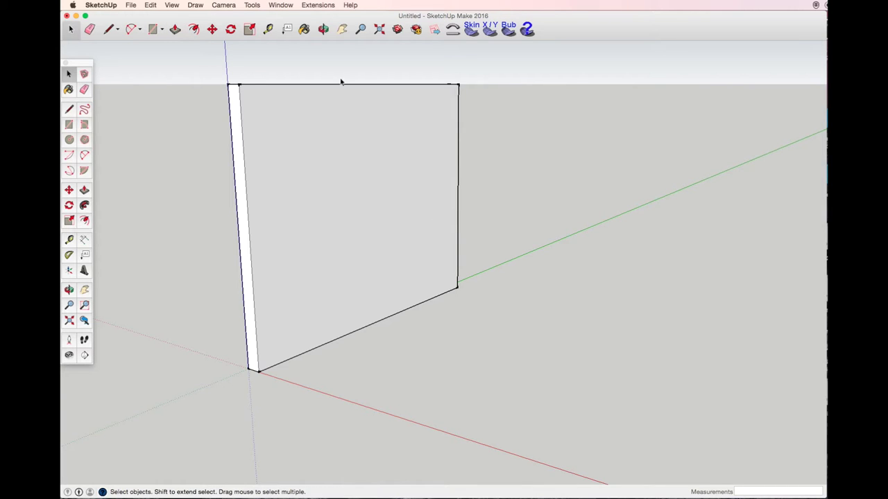
Select the whole wall with its edges and make it a group.
click(324, 29)
drag(291, 90, 247, 185)
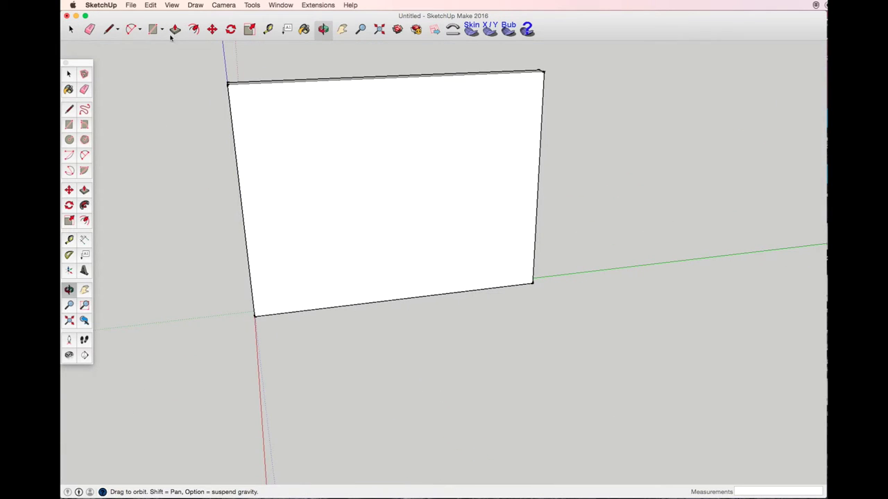
click(70, 28)
double_click(383, 184)
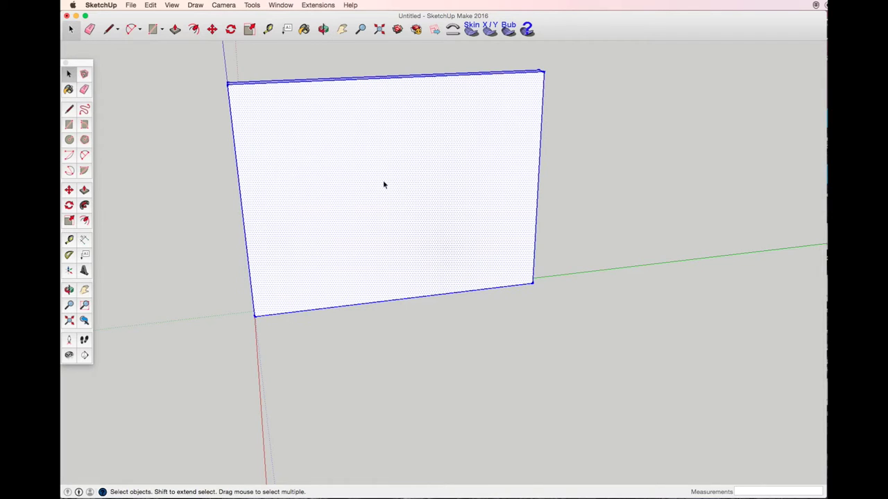
right_click(384, 185)
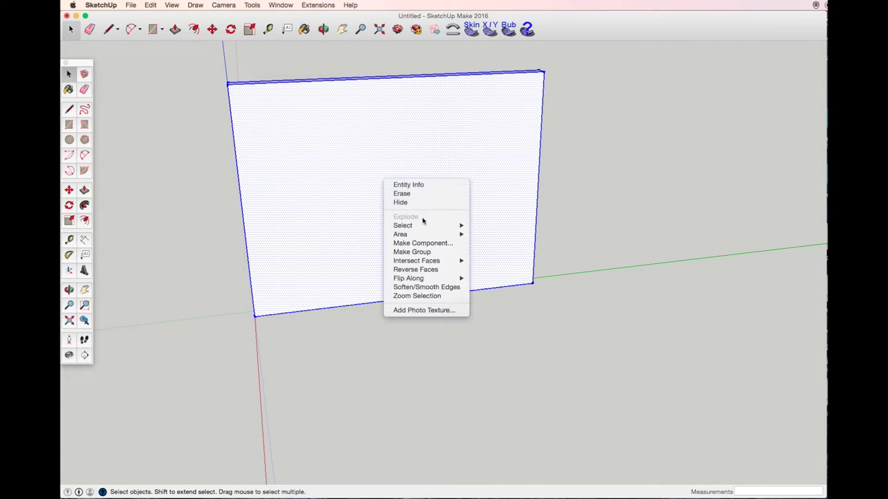
click(429, 253)
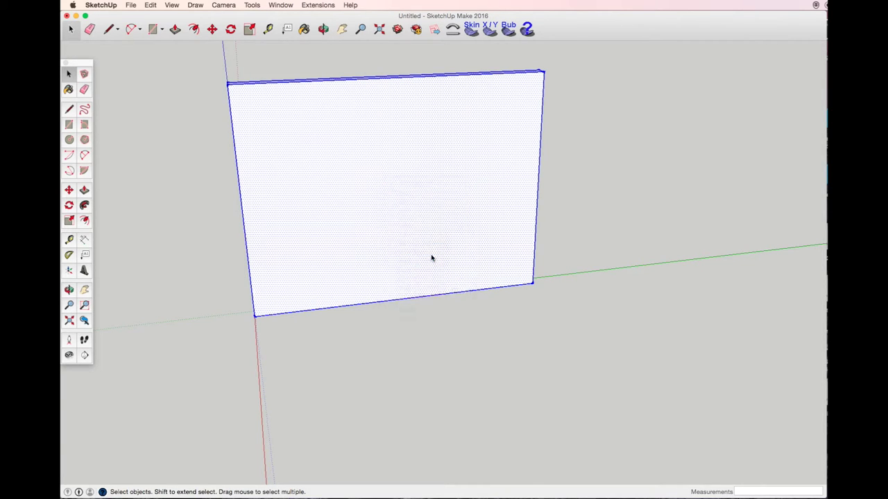
click(321, 30)
drag(323, 68, 285, 39)
click(153, 29)
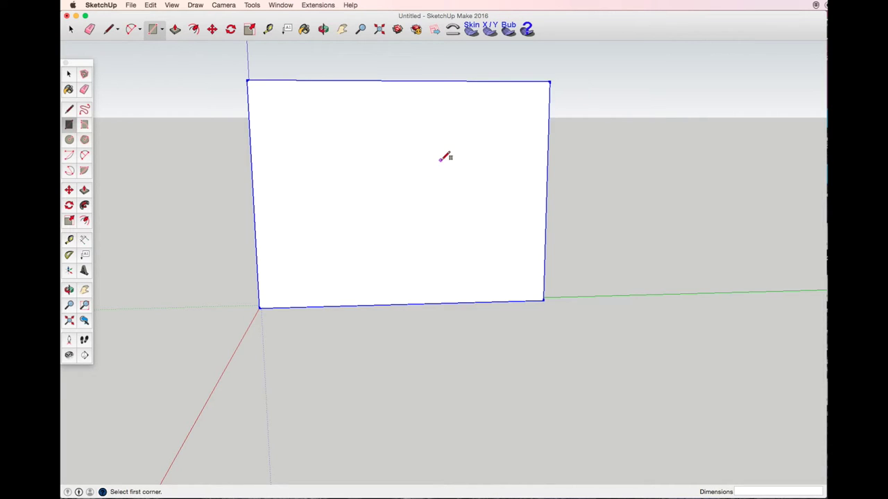
Draw an 1800 by 450 mm rectangle at the foot of the wall.
click(345, 305)
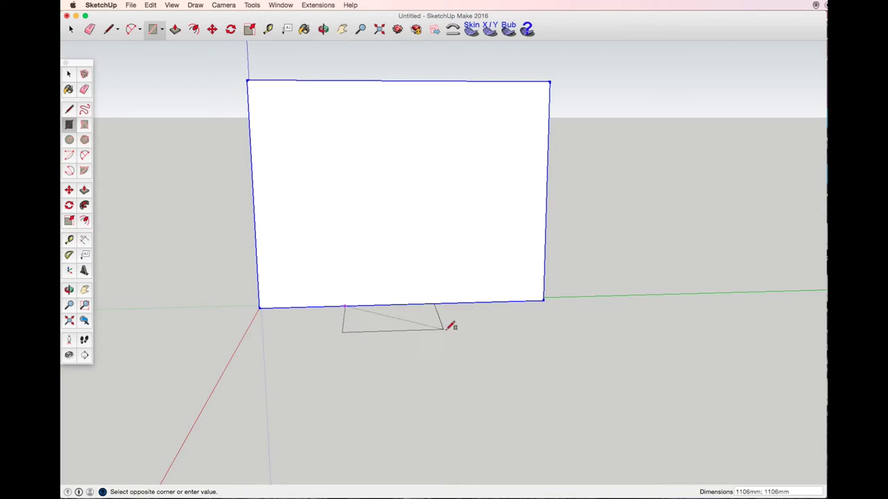
click(505, 320)
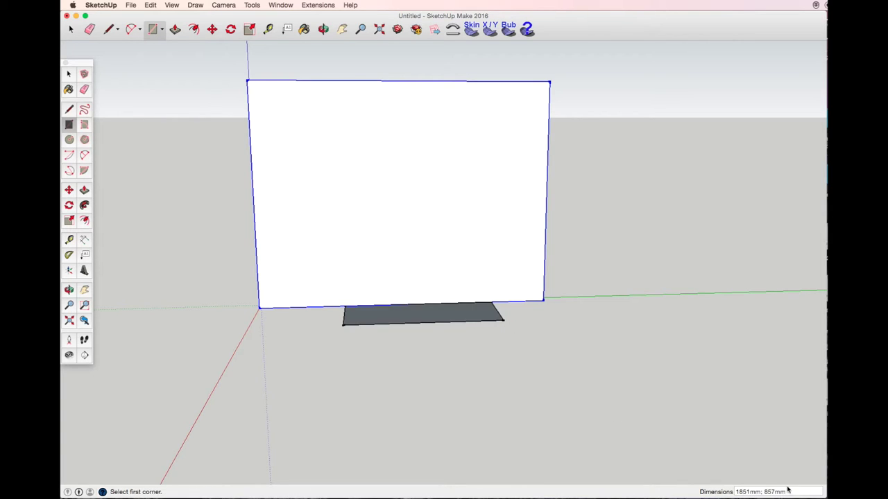
text(18)
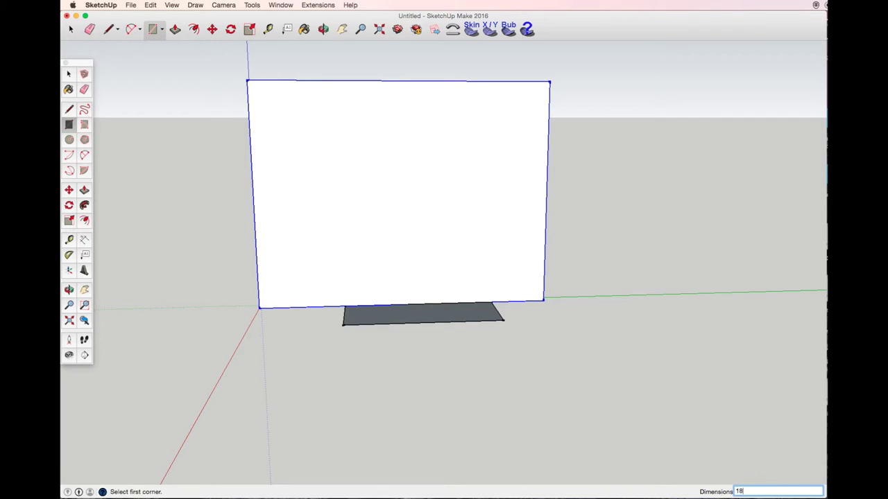
text(00;450)
key(Return)
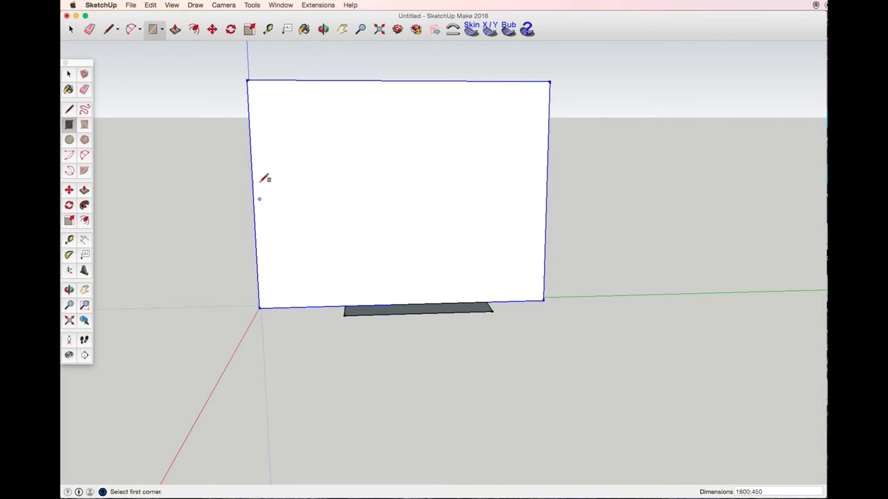
Raise the rectangle 40 mm, then push its top a further 400 mm.
click(175, 29)
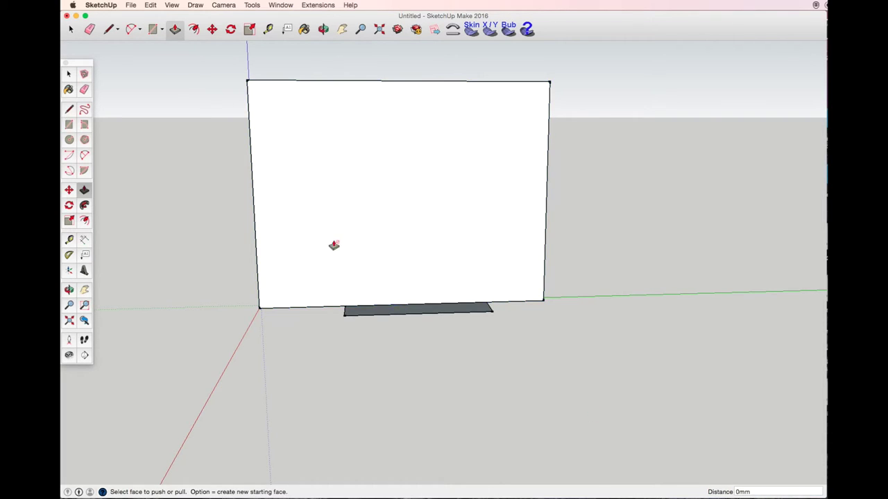
click(414, 313)
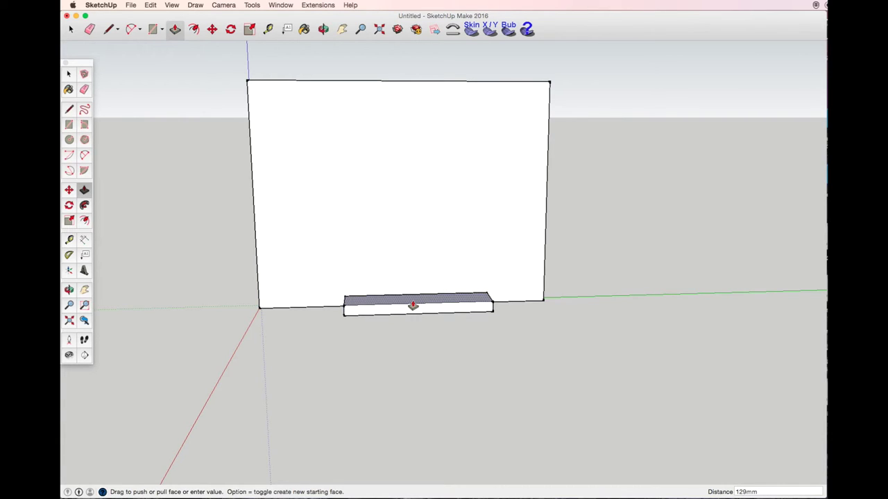
text(40)
key(Return)
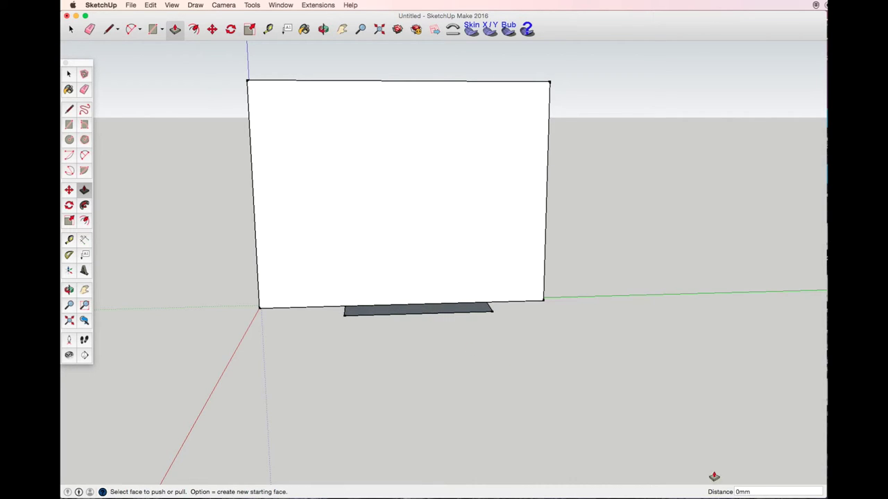
click(441, 314)
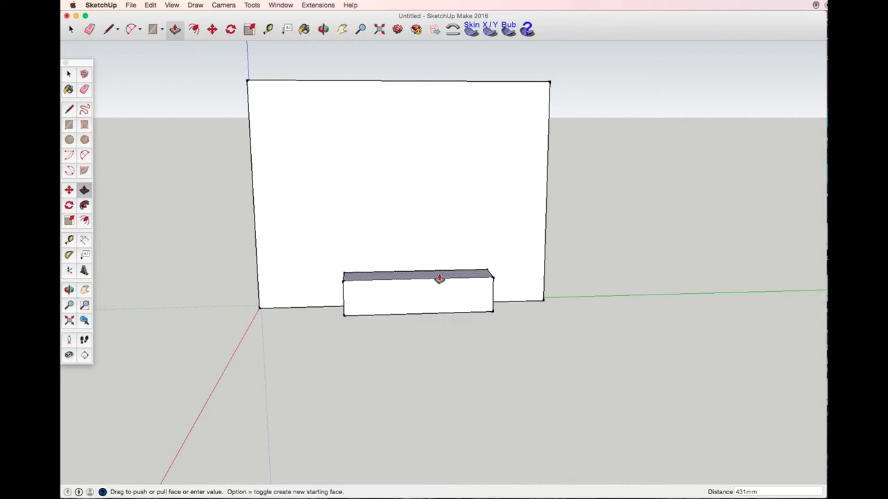
text(400)
key(Return)
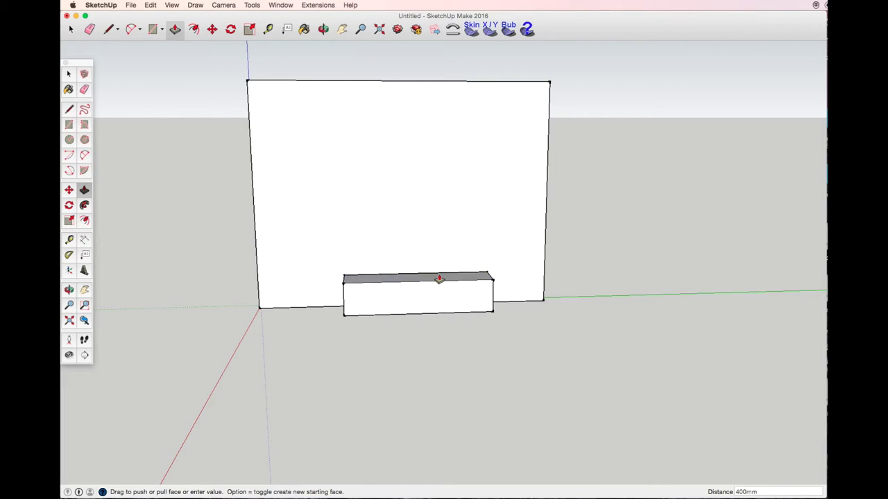
Offset the box's front face outline 18 mm inward.
click(84, 221)
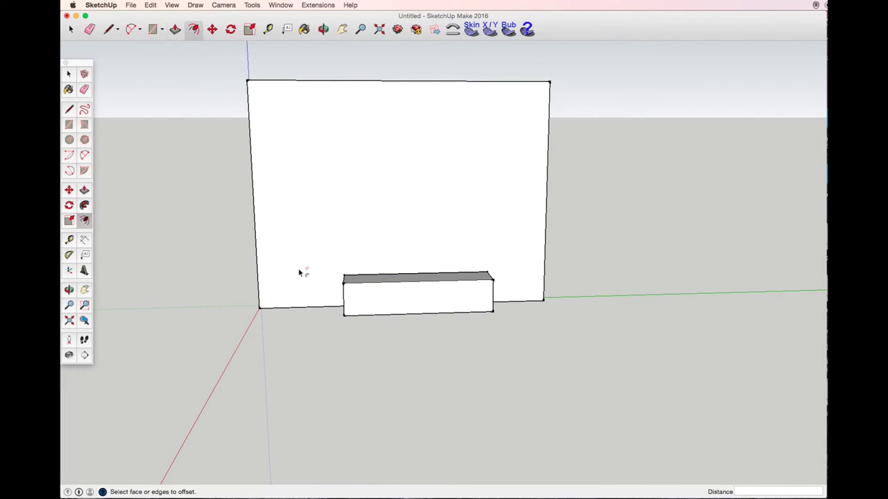
click(402, 292)
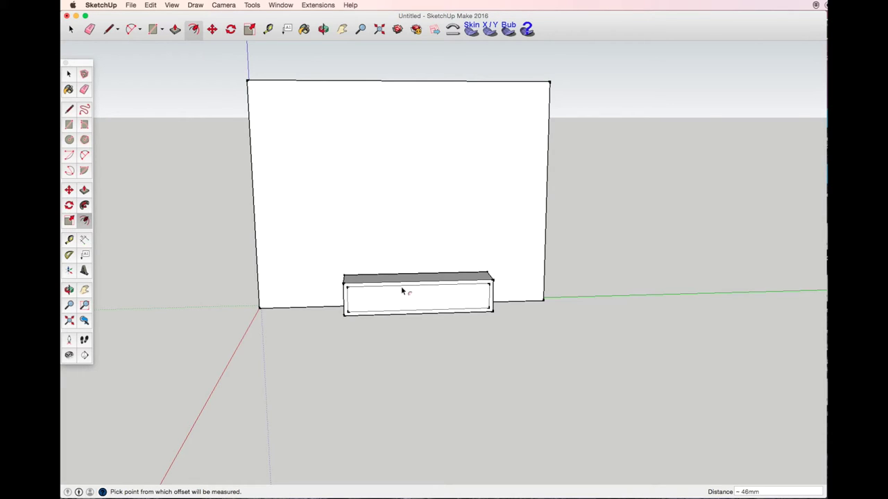
text(18)
key(Return)
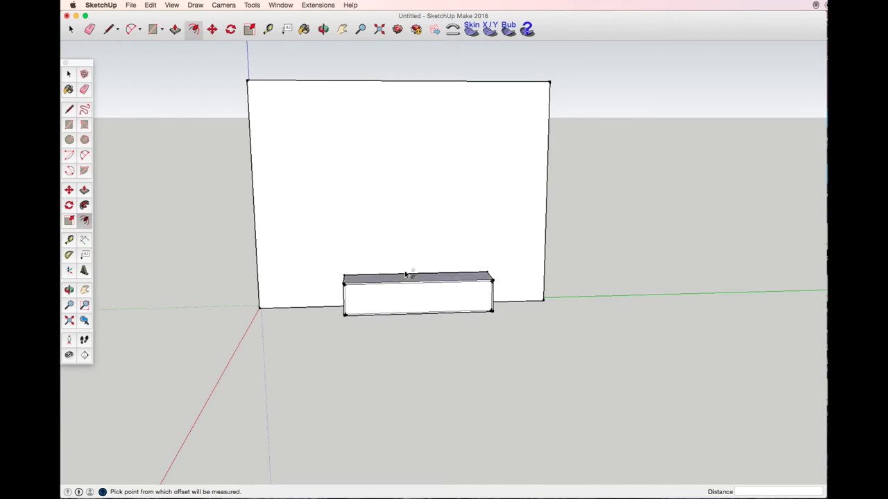
scroll(409, 277, up, 4)
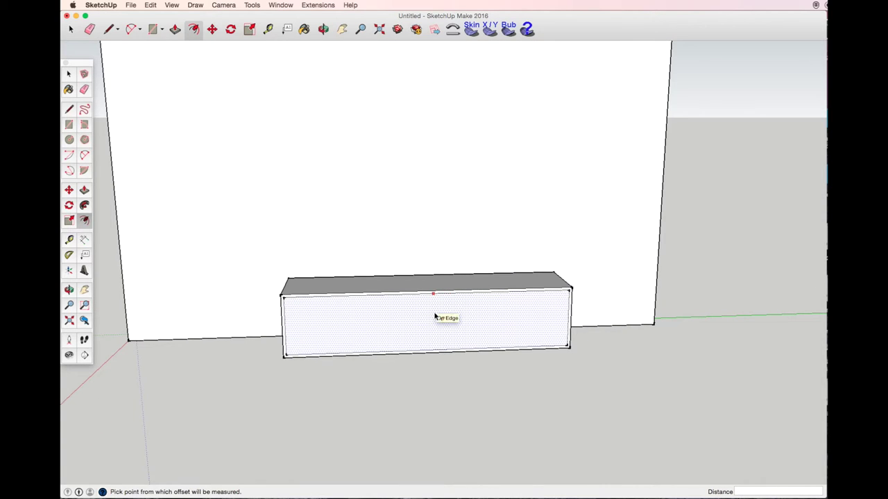
key(space)
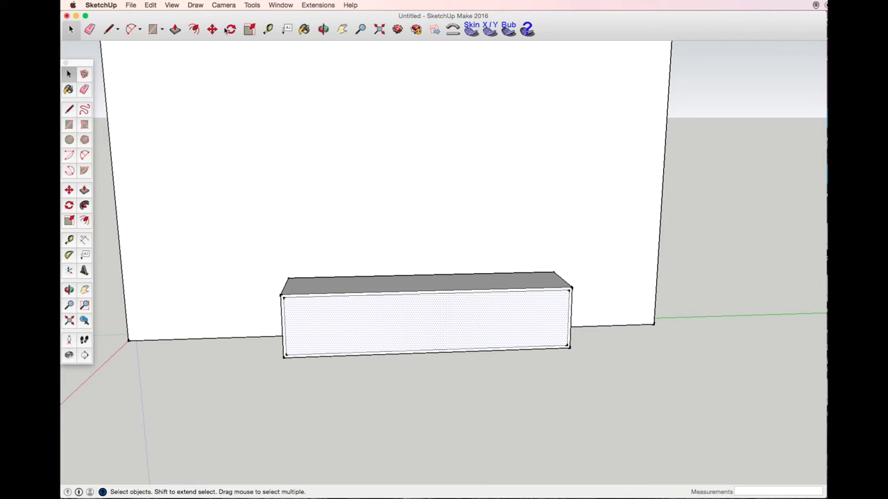
Push the inset front face 445 mm into the box, leaving an open carcass.
click(174, 30)
click(323, 29)
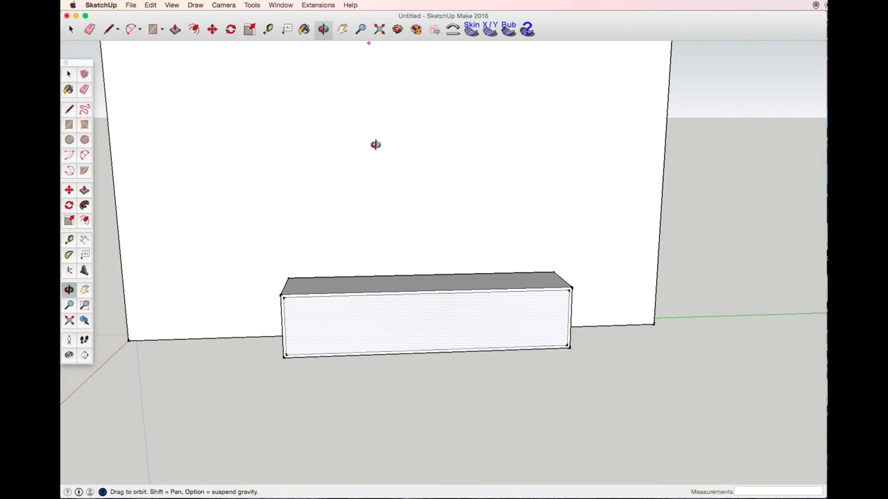
drag(376, 145, 564, 255)
click(175, 29)
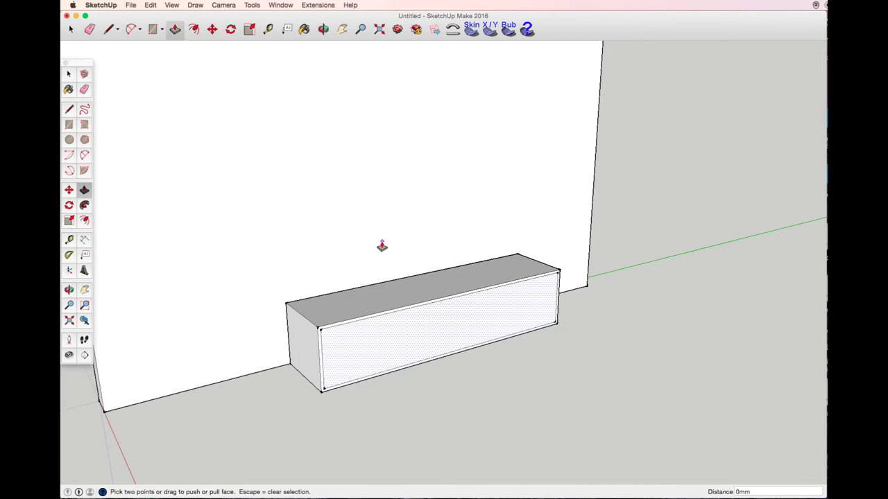
drag(478, 317, 451, 309)
text(445)
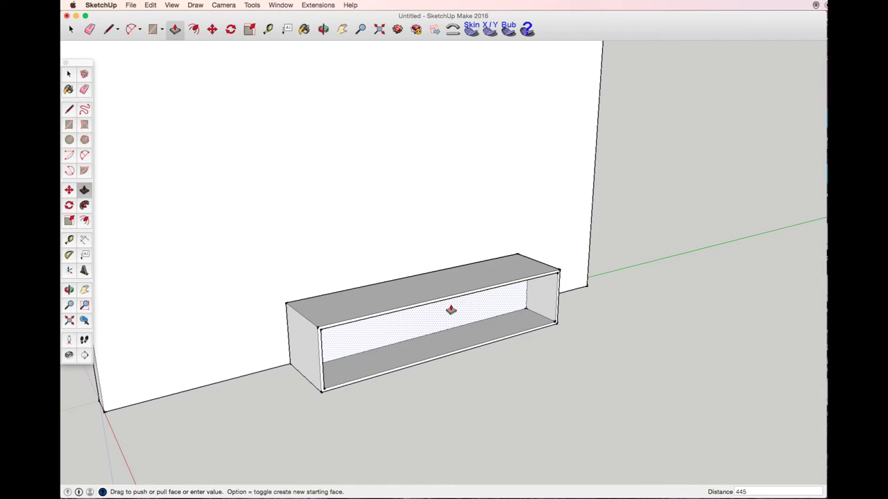
key(Return)
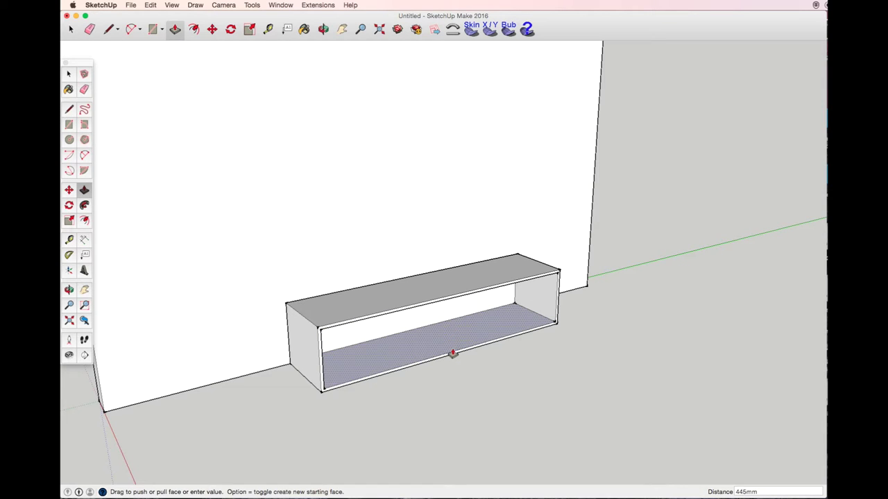
key(space)
click(324, 30)
drag(344, 62, 382, 275)
key(space)
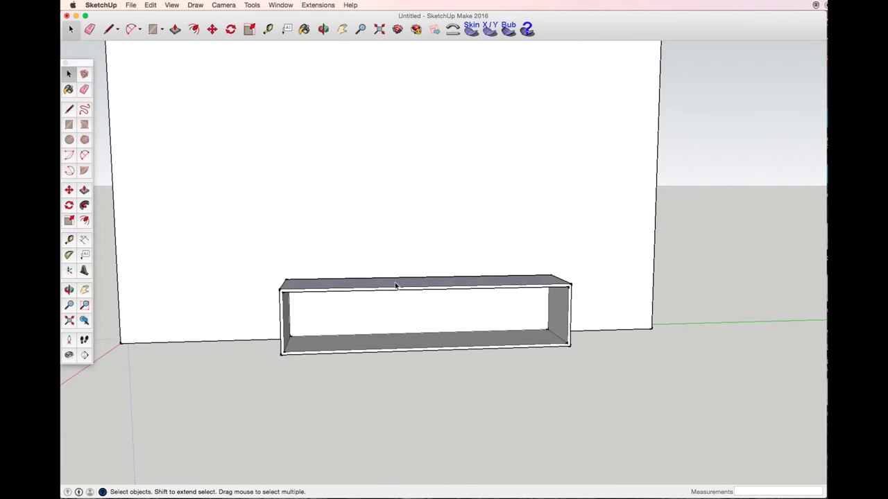
Group the entire cabinet carcass geometry.
triple_click(396, 285)
right_click(396, 285)
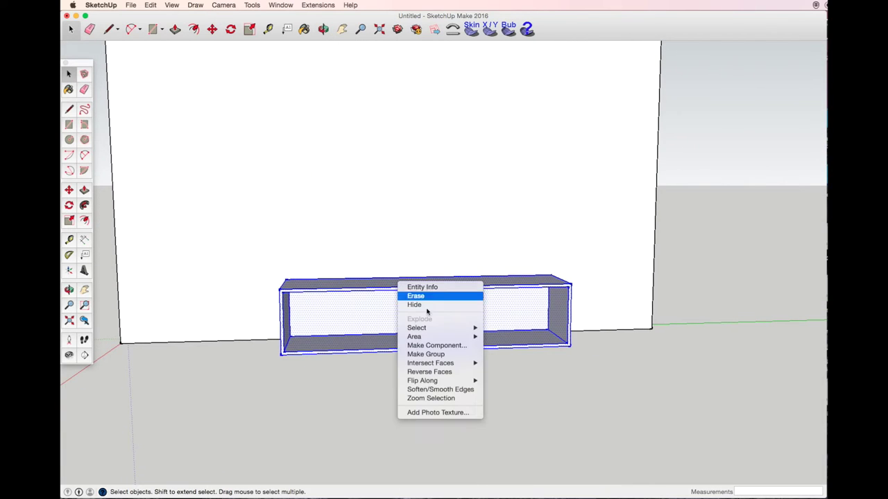
click(448, 354)
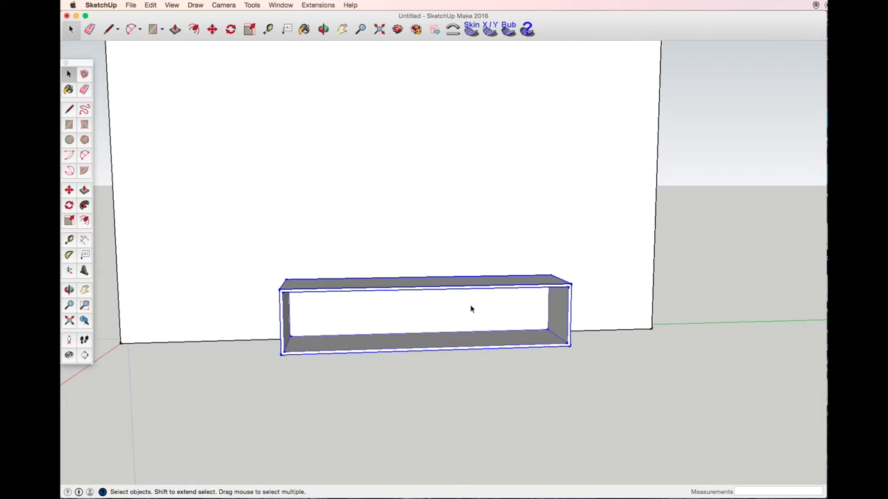
Draw a 200 by 900 mm rectangle from the cabinet's top-left corner and select it.
click(153, 28)
click(282, 287)
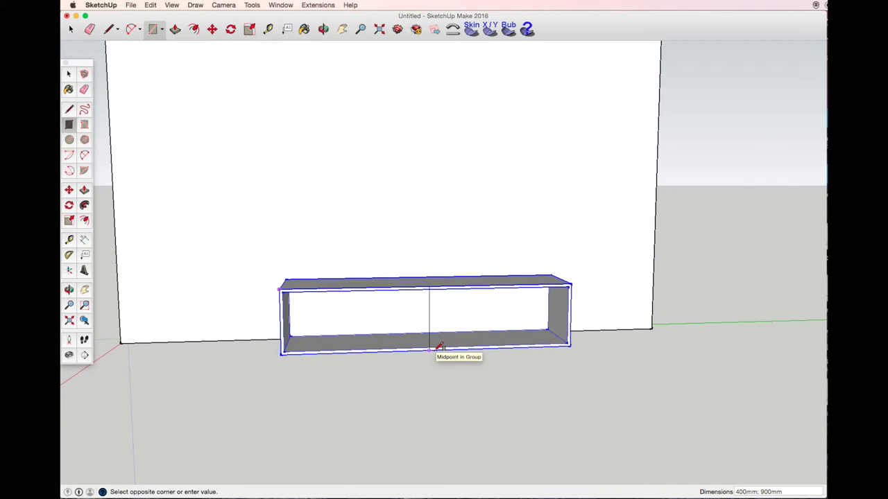
text(2)
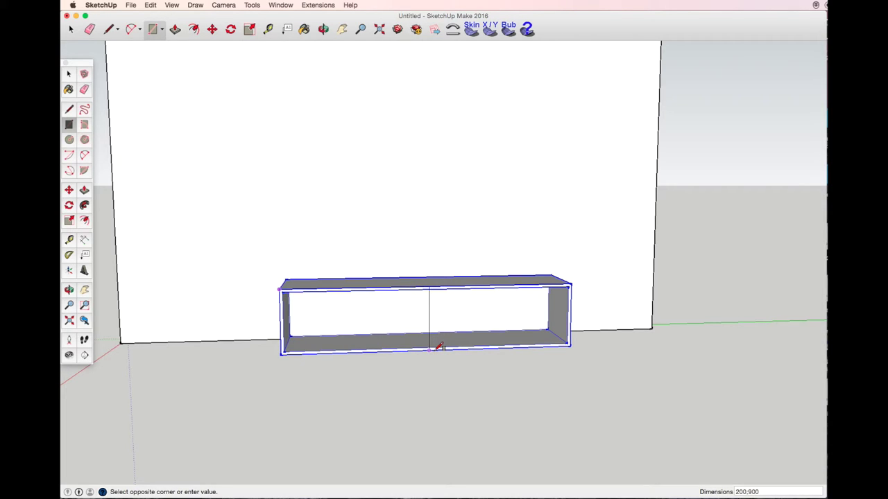
key(Return)
key(space)
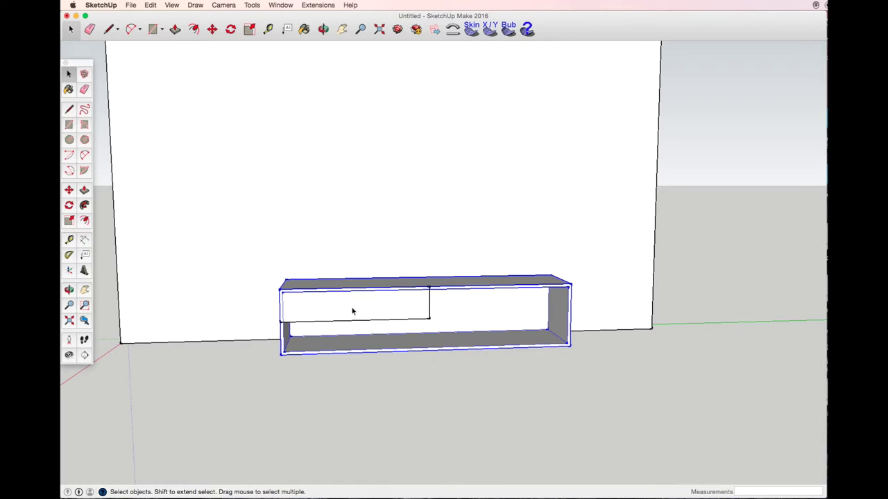
click(351, 311)
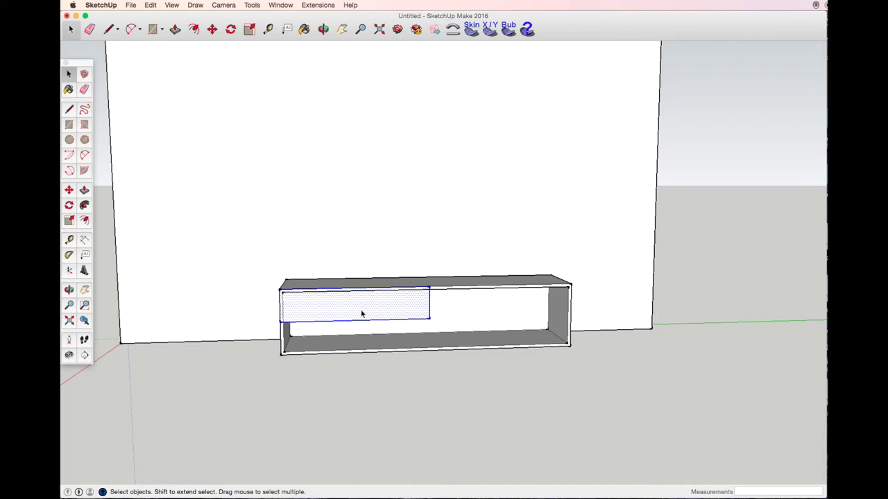
right_click(360, 309)
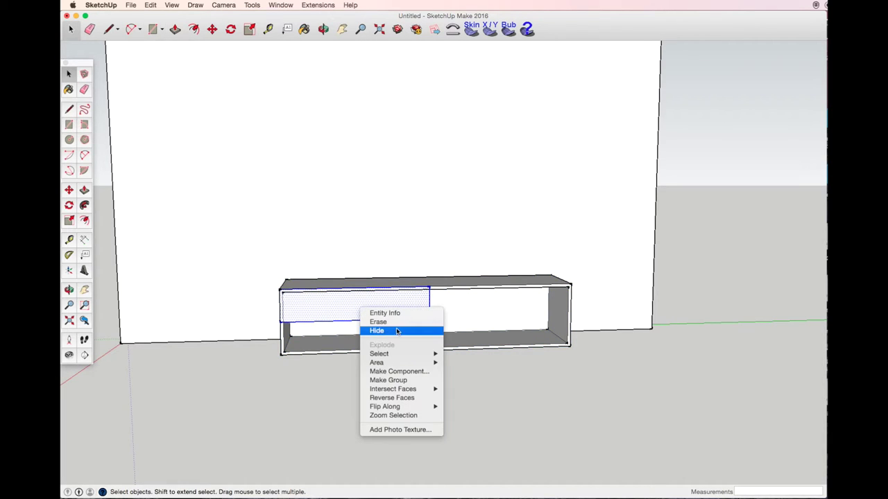
Make the rectangle a component named 'drawers', glued to Any, with Cut opening ticked.
click(411, 372)
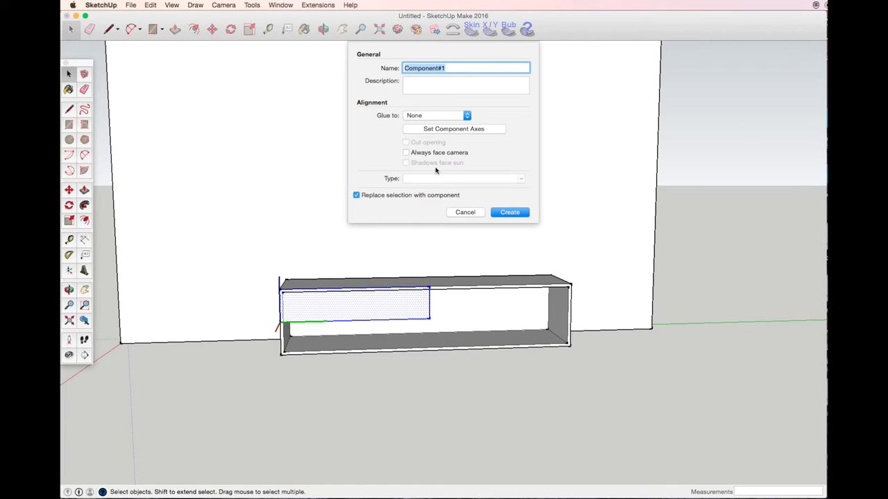
text(drawers)
click(466, 115)
click(416, 127)
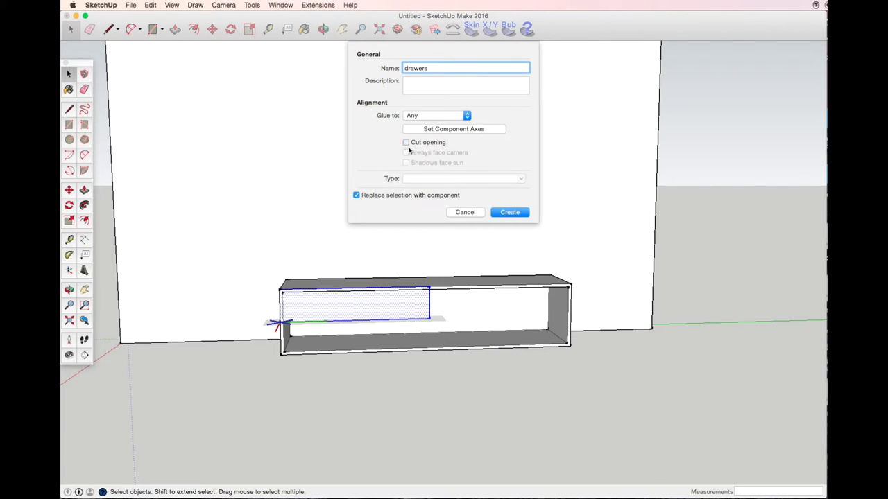
click(406, 142)
click(509, 213)
scroll(354, 303, up, 2)
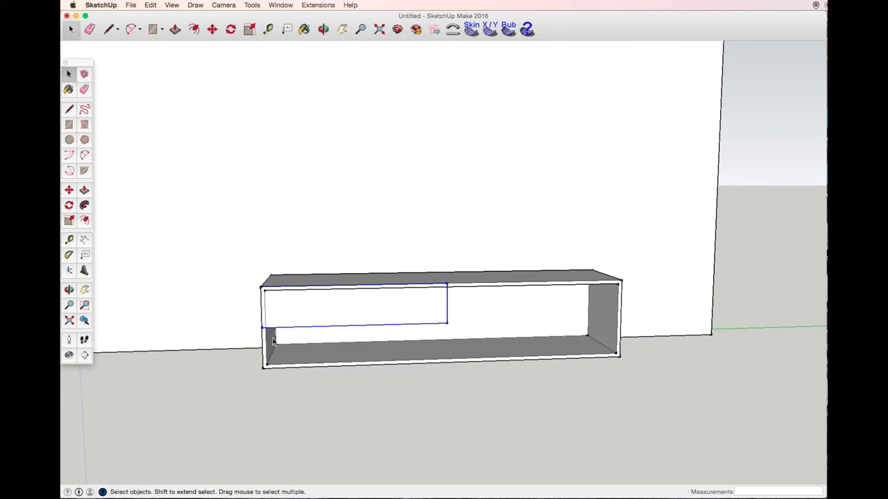
Copy the drawer front 200 mm directly below the original.
click(212, 29)
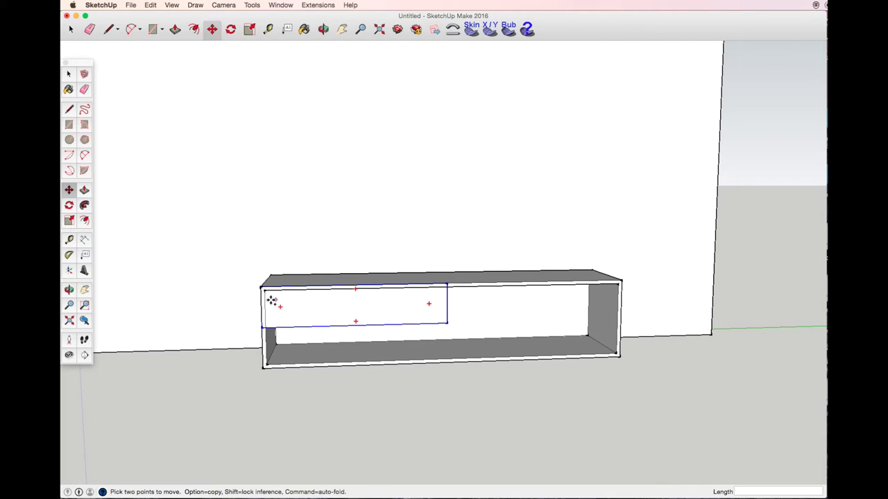
click(261, 288)
key(alt)
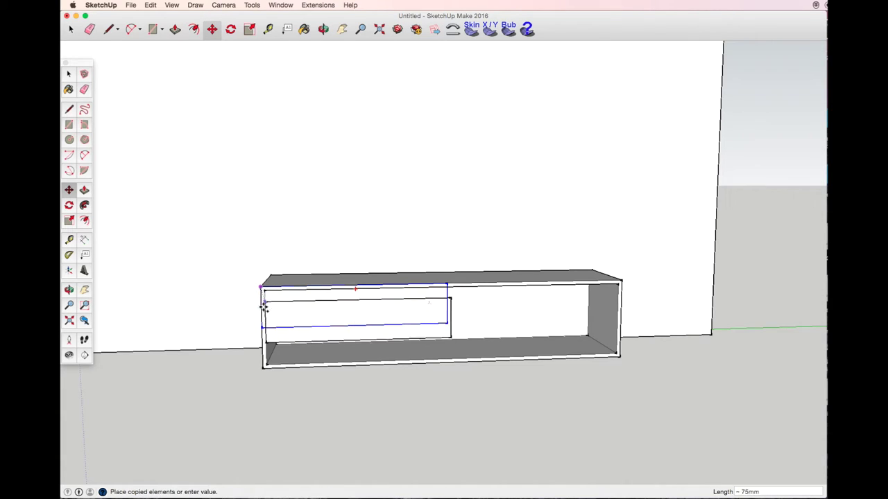
click(263, 332)
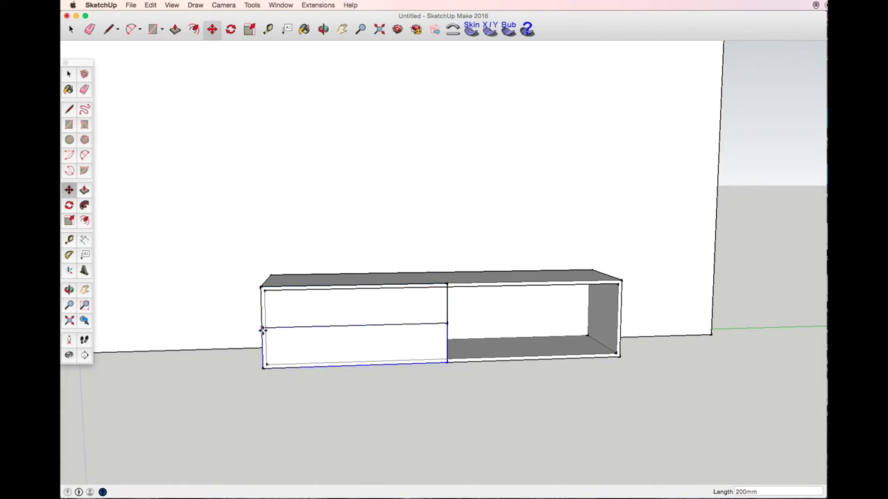
key(space)
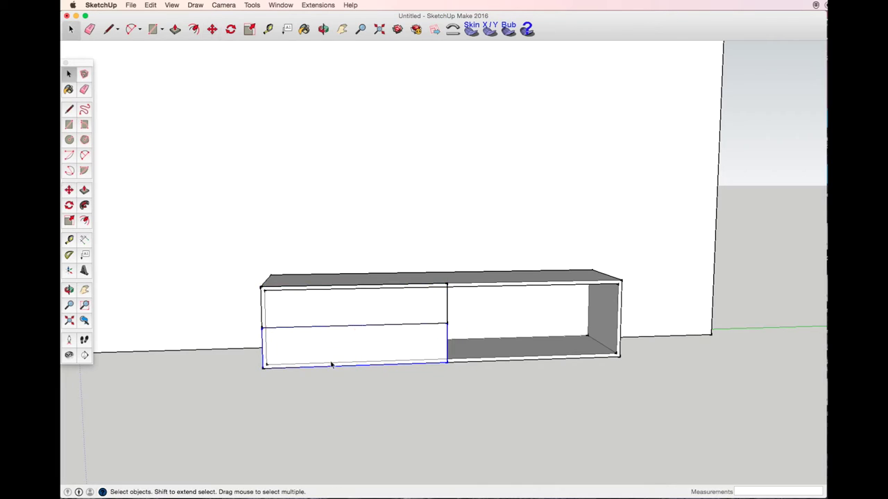
Copy both drawer fronts 900 mm right onto the cabinet's right half.
shift+click(329, 321)
click(208, 29)
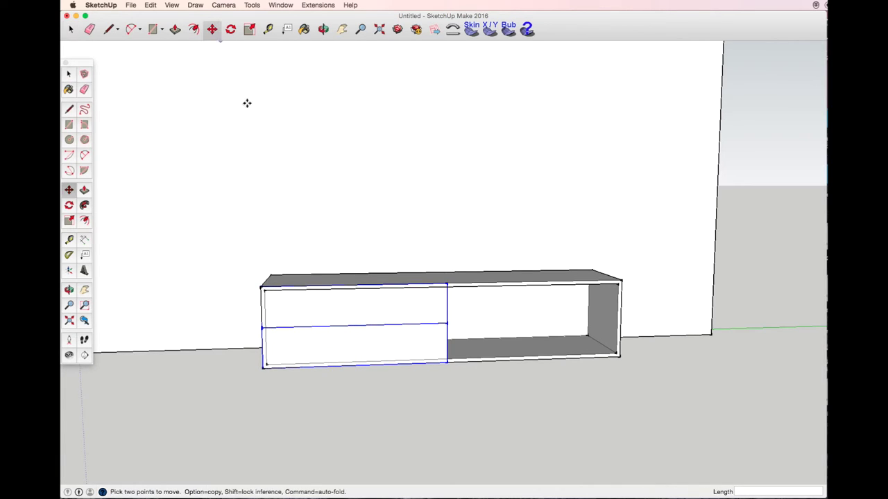
alt+click(258, 288)
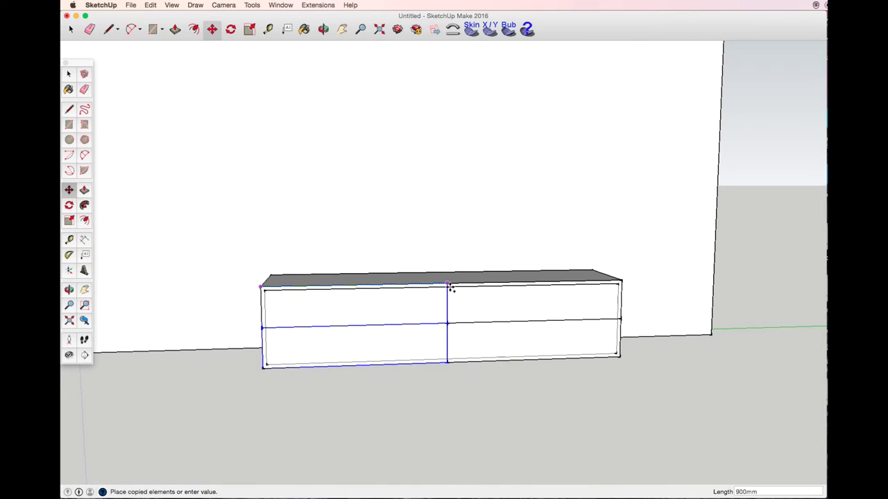
click(448, 285)
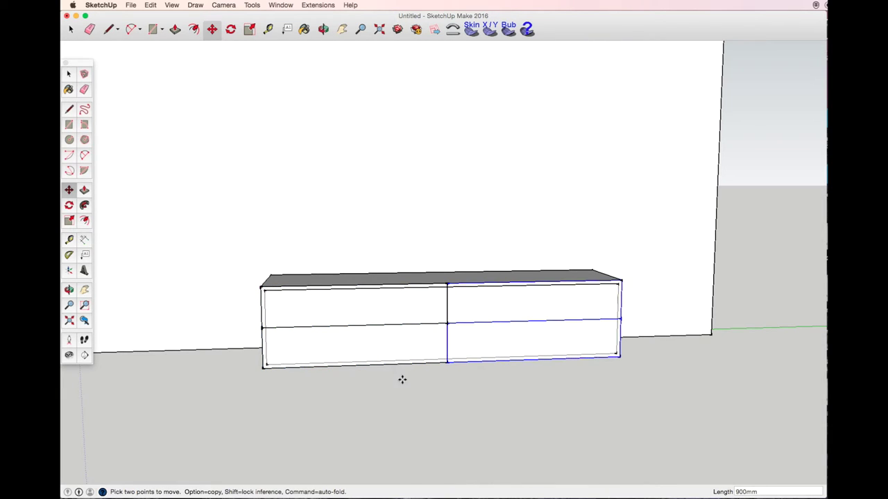
key(space)
double_click(344, 312)
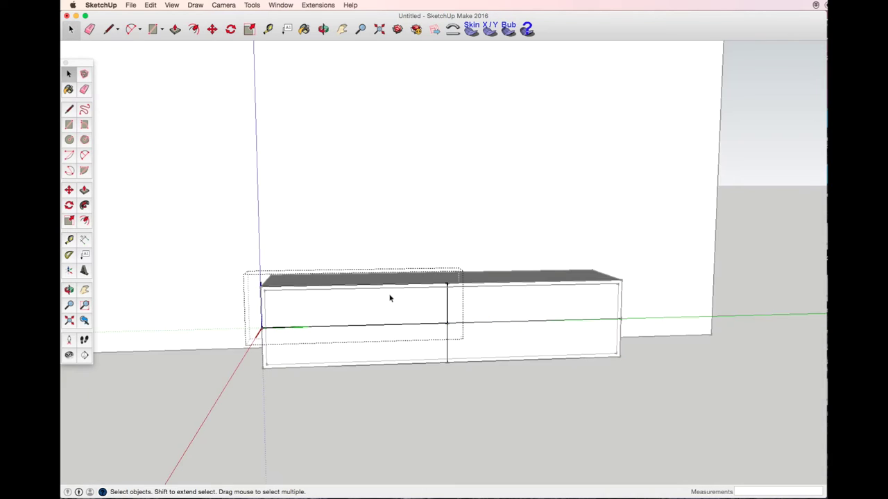
Offset the drawer front faces 3 mm inward to create border gaps.
scroll(390, 298, up, 2)
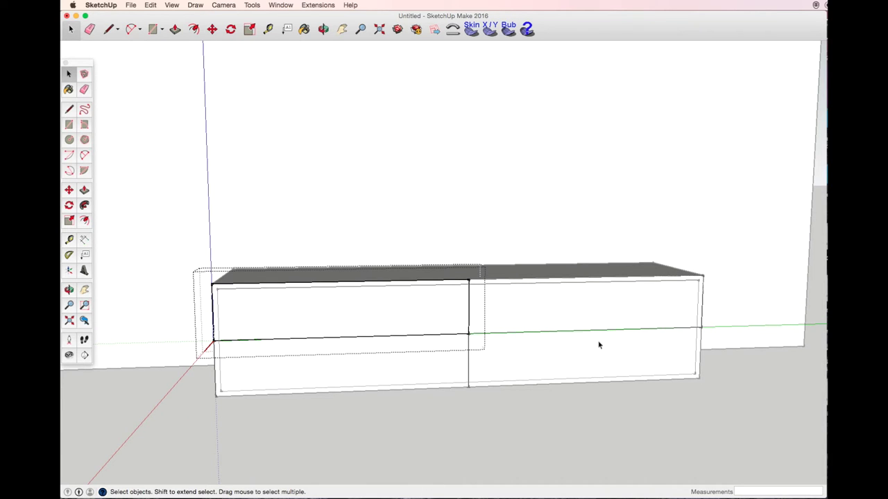
click(85, 221)
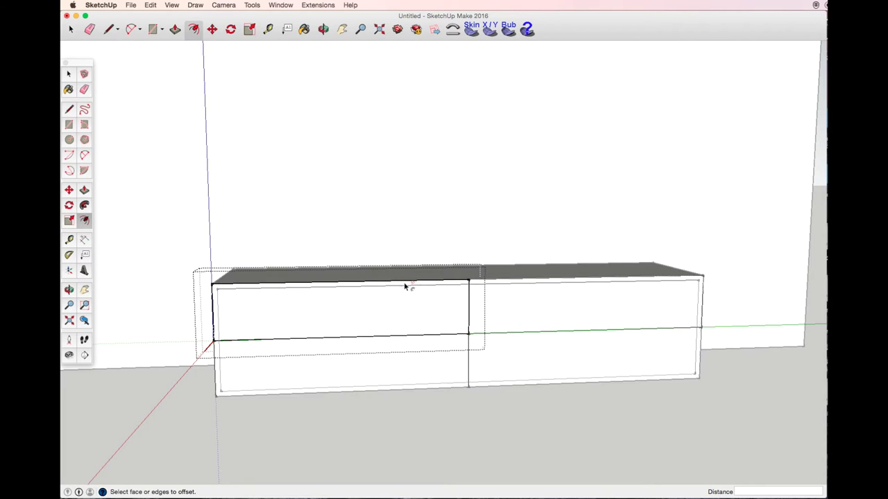
click(452, 286)
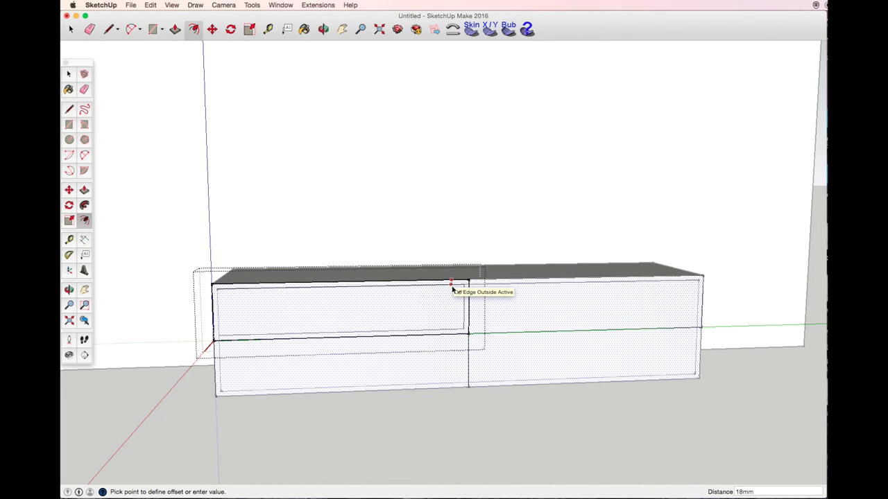
text(3)
key(Return)
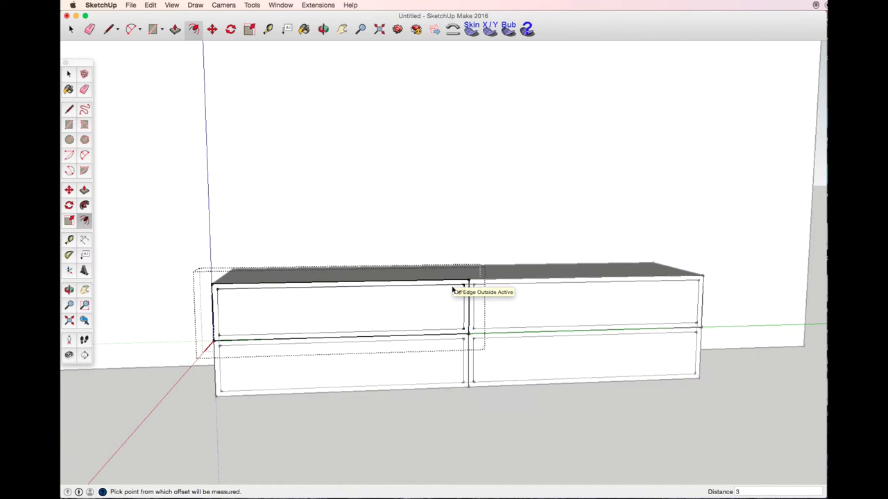
scroll(458, 294, up, 4)
scroll(470, 321, up, 2)
click(460, 255)
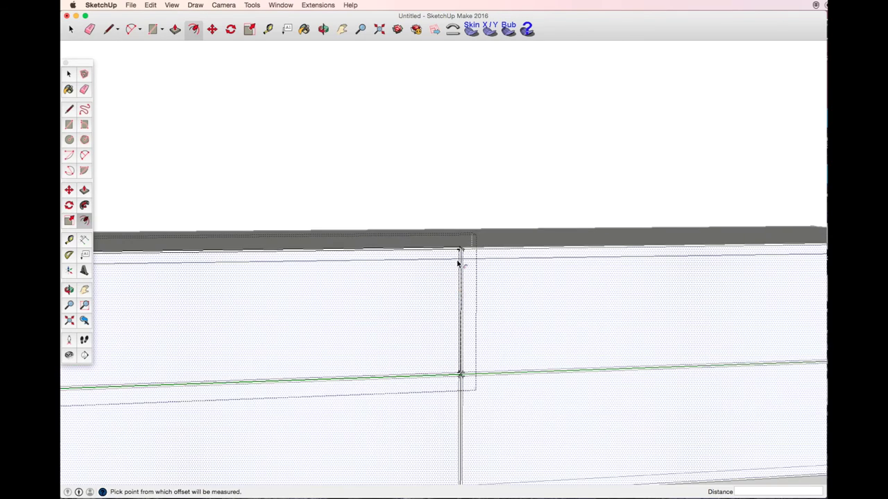
key(Escape)
click(451, 246)
scroll(451, 246, up, 1)
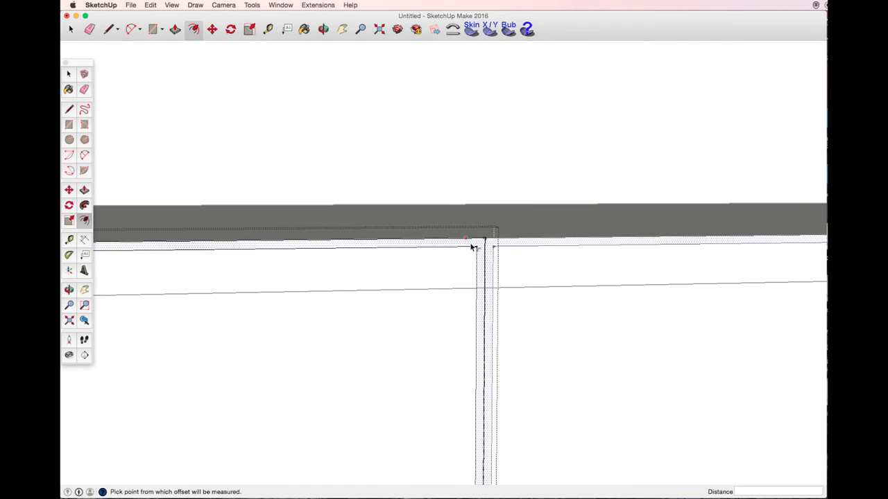
key(space)
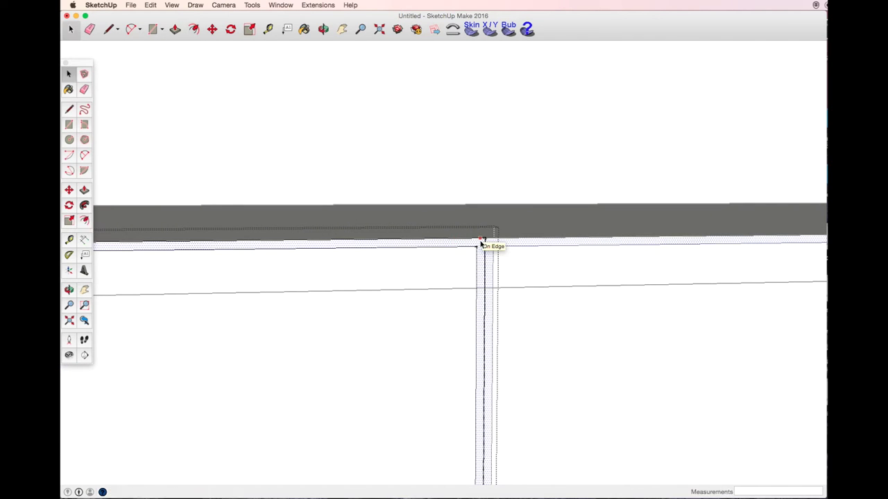
Select and clear the narrow gap strips between the drawer panels.
click(483, 329)
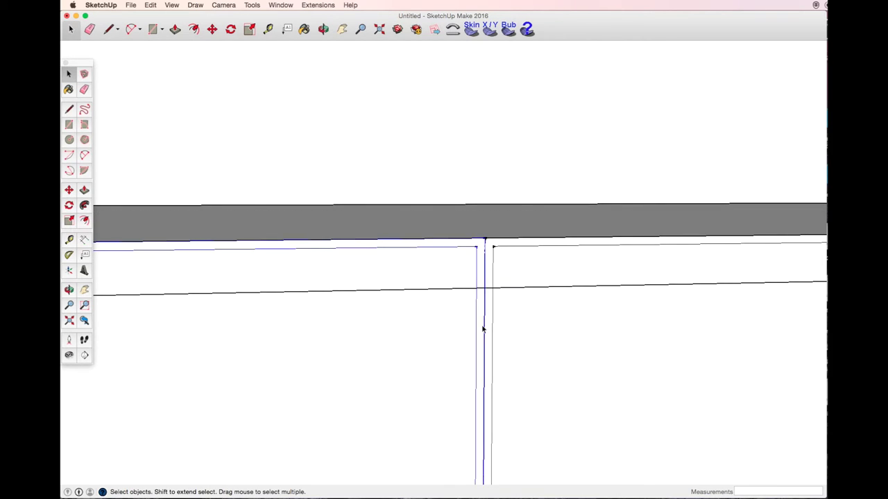
click(478, 246)
key(Delete)
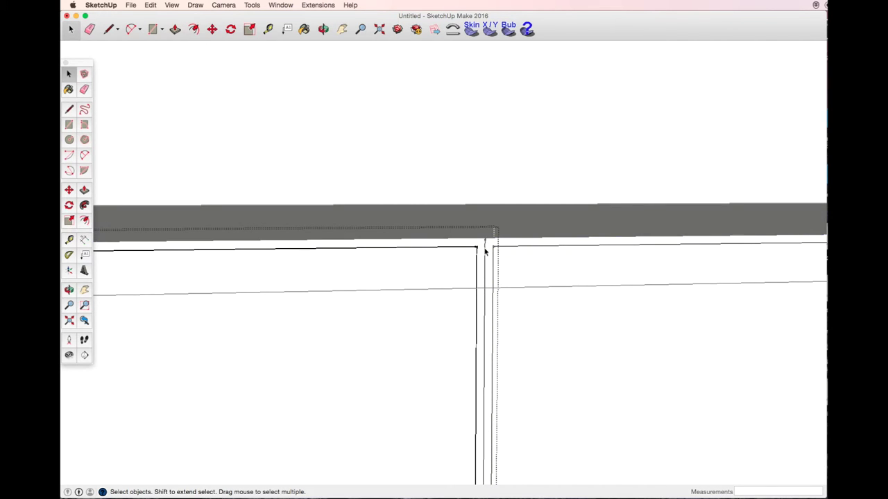
middle_drag(483, 281, 371, 291)
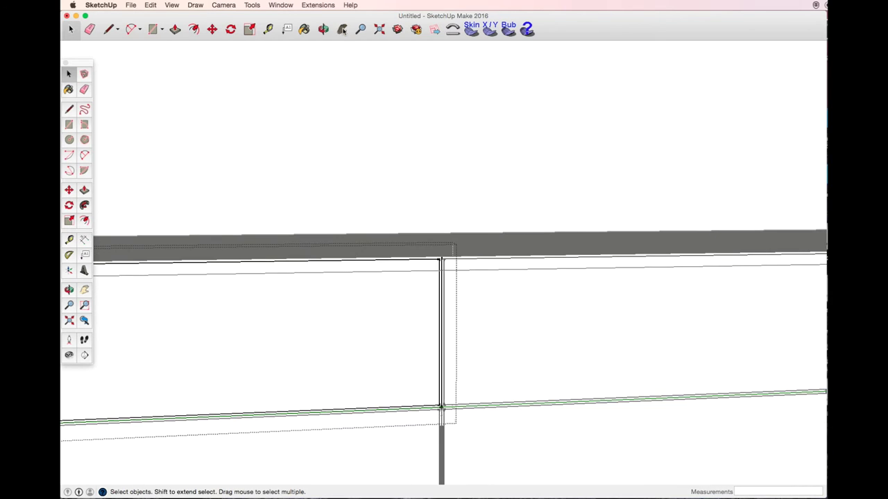
click(342, 28)
drag(358, 281, 412, 331)
key(space)
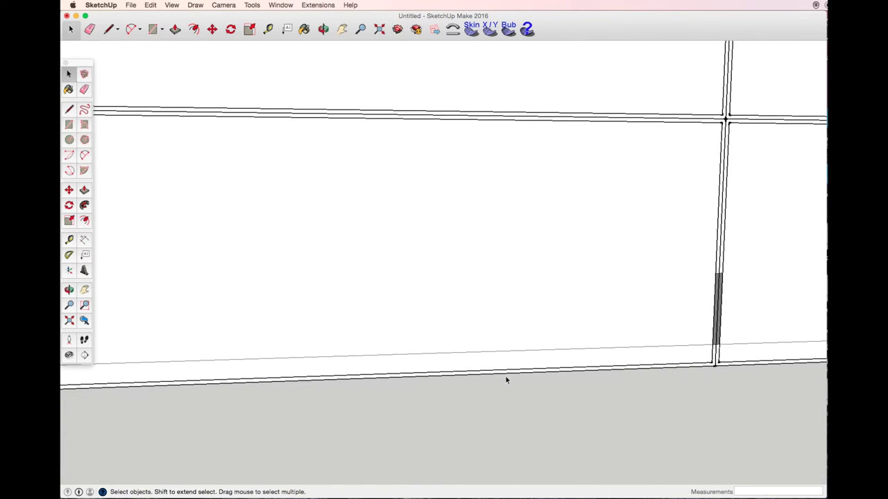
Open the drawer panel group to inspect it, then close the edit.
click(505, 377)
double_click(505, 377)
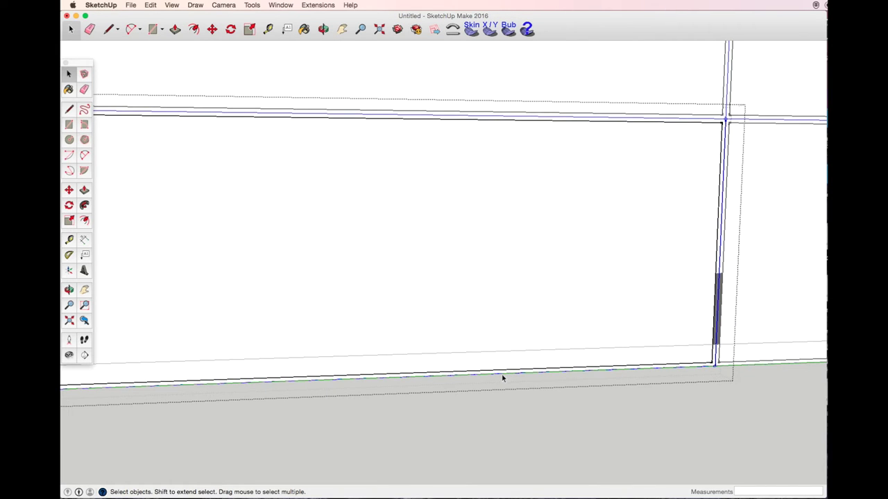
scroll(632, 343, down, 6)
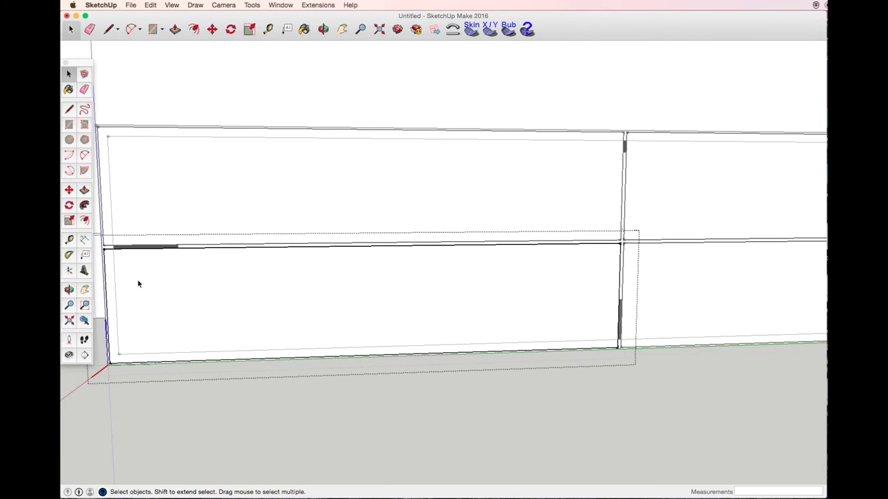
scroll(114, 294, up, 5)
scroll(114, 344, down, 3)
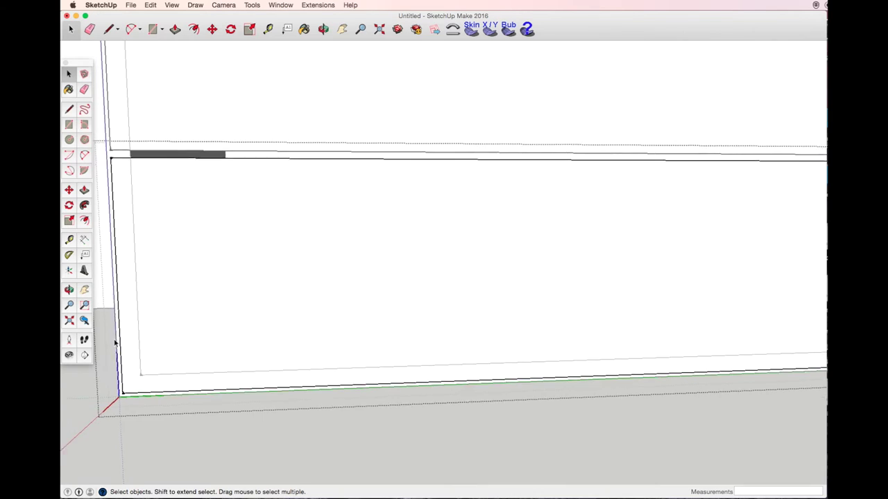
scroll(279, 410, down, 5)
click(326, 415)
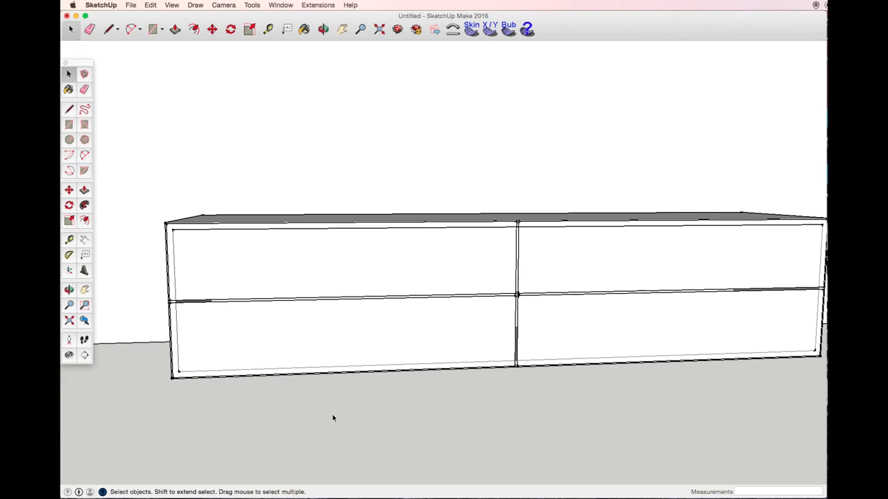
Inside the upper-left drawer group, pull the front face out 18 mm, then exit.
click(323, 28)
drag(362, 218, 344, 125)
key(space)
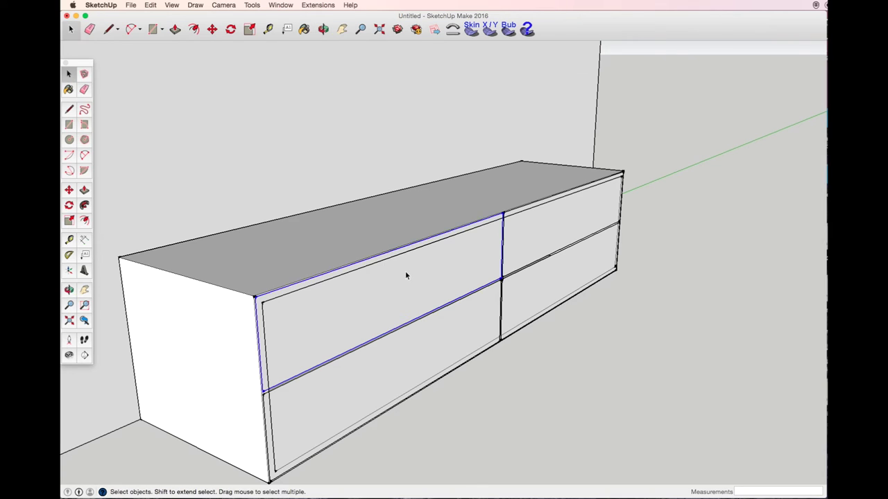
double_click(405, 270)
click(175, 28)
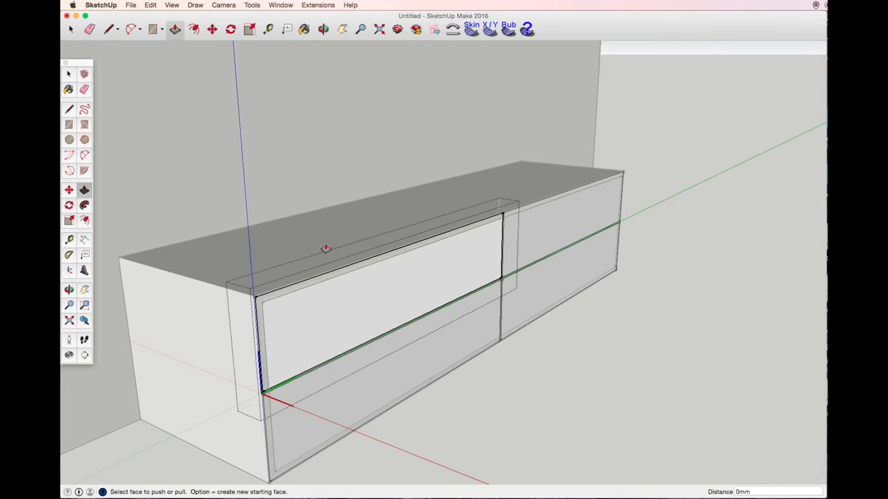
click(341, 303)
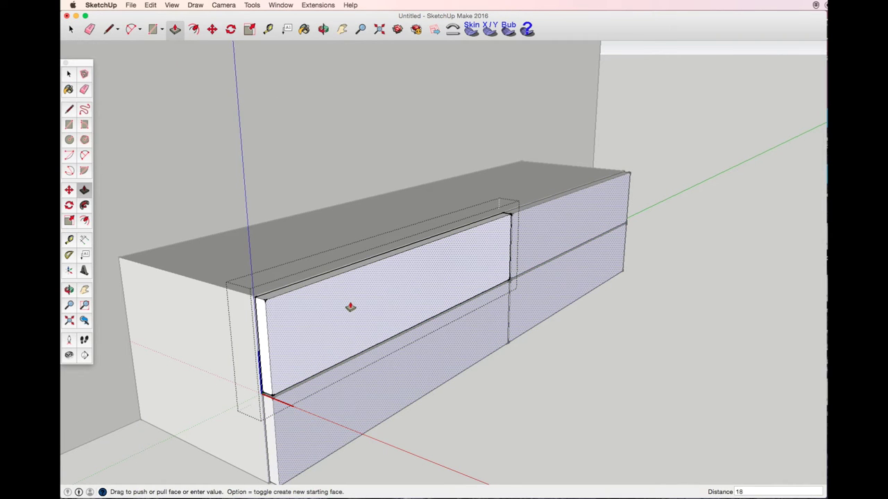
key(Return)
key(space)
click(544, 412)
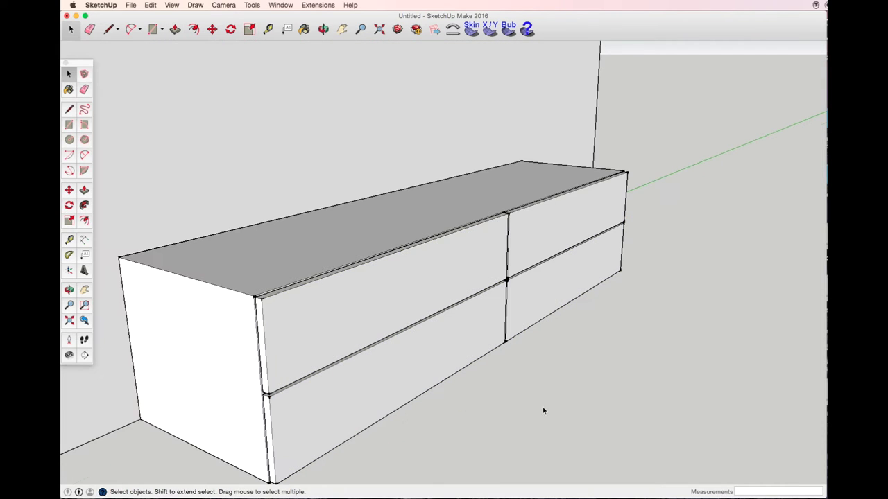
Select the cabinet body plus all four drawer fronts and group them together.
click(359, 313)
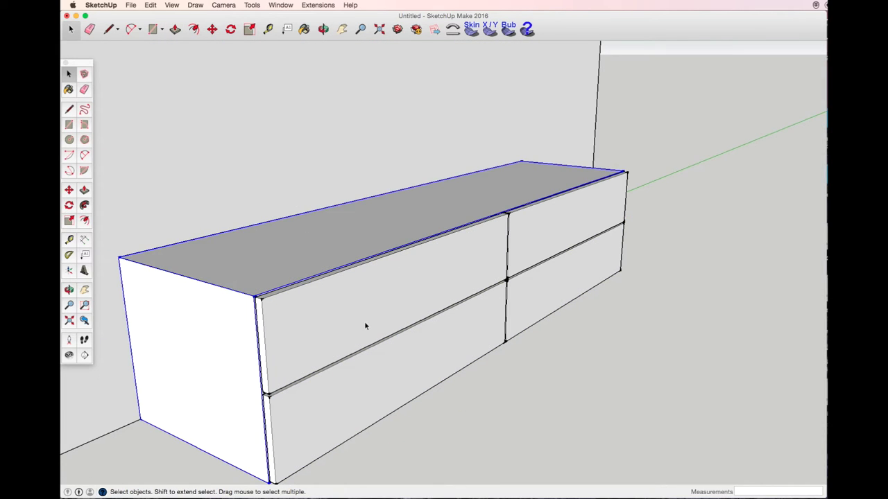
shift+click(368, 319)
shift+click(569, 277)
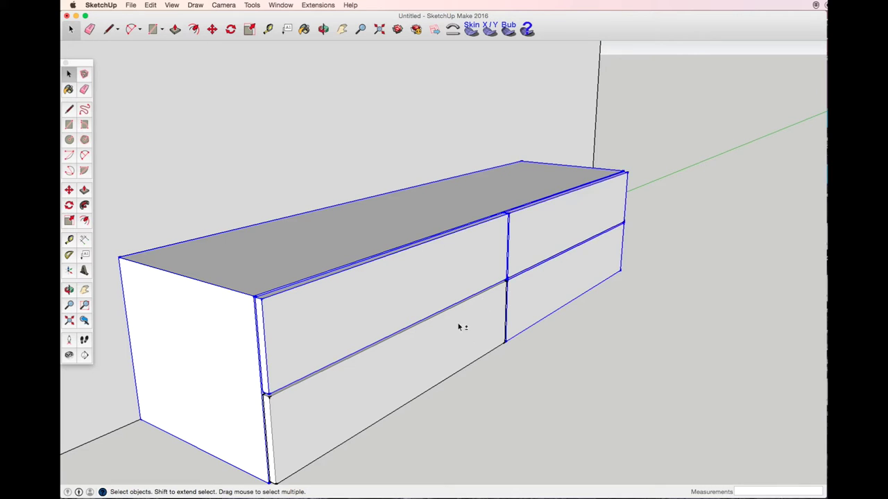
shift+click(441, 345)
right_click(393, 297)
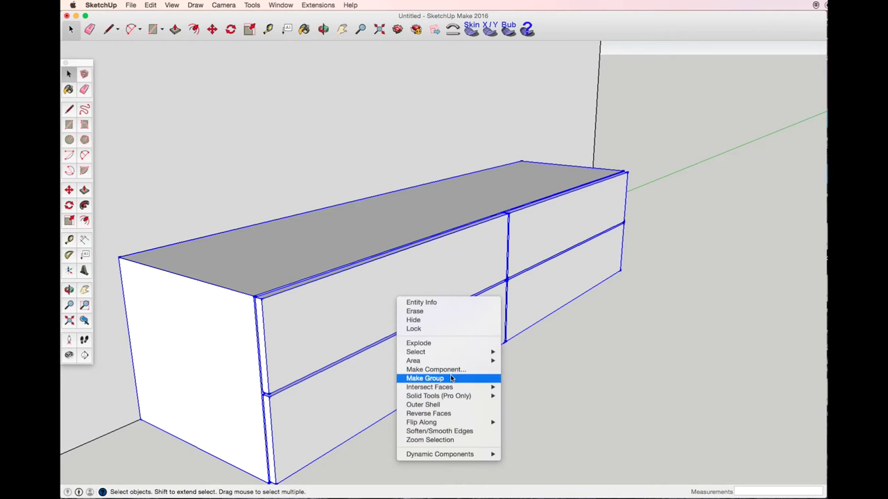
click(416, 376)
scroll(358, 88, down, 3)
click(323, 28)
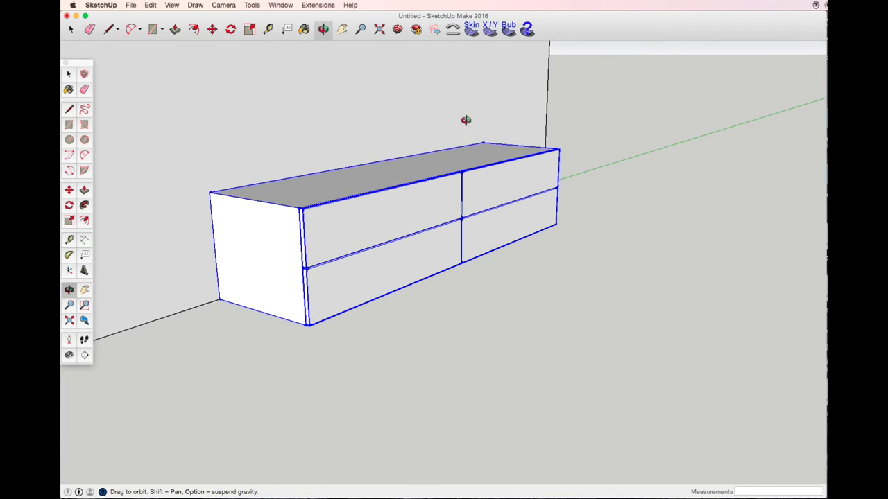
drag(465, 119, 511, 264)
key(space)
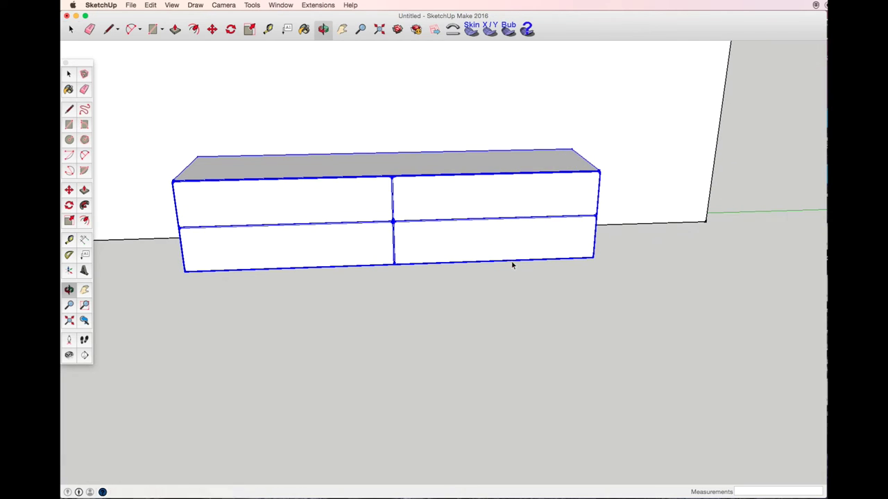
Raise the grouped drawer cabinet straight up along the blue axis so it hangs against the wall.
click(341, 28)
drag(386, 123, 402, 164)
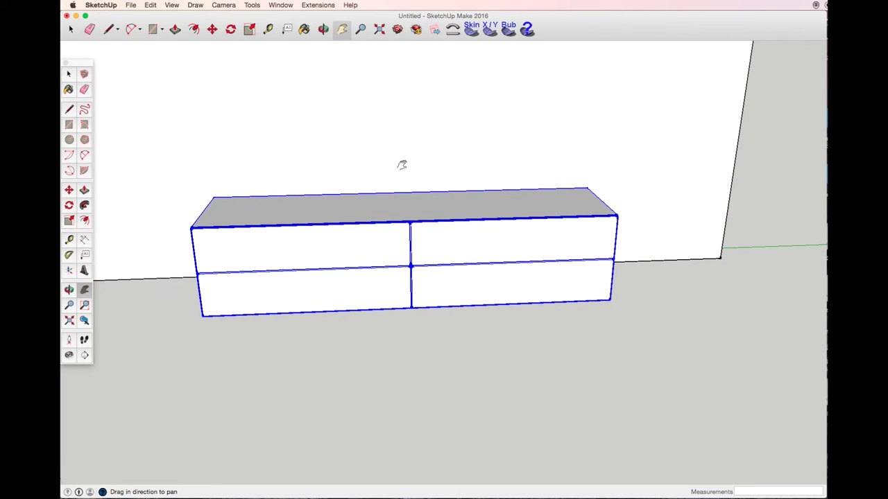
click(323, 32)
drag(399, 266, 644, 211)
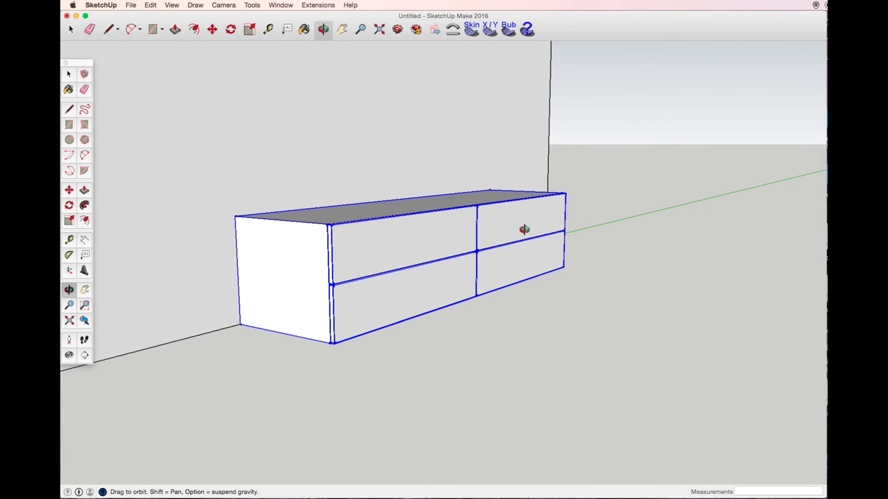
drag(525, 229, 545, 220)
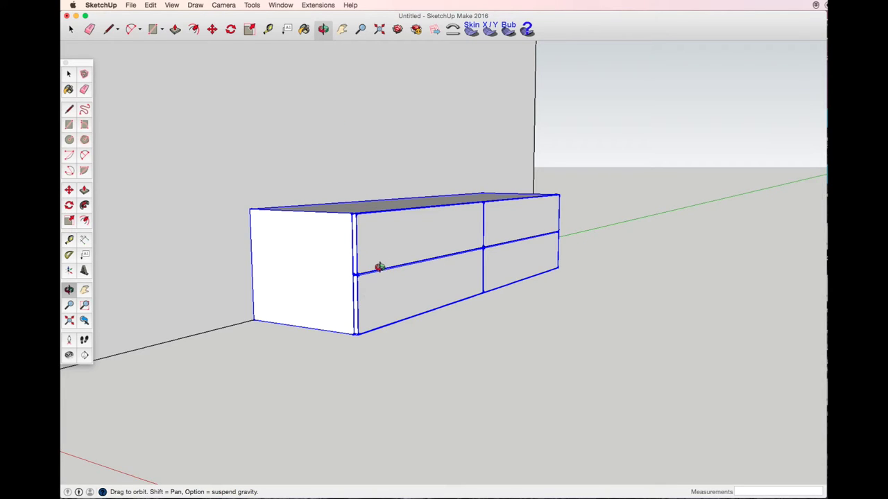
click(212, 29)
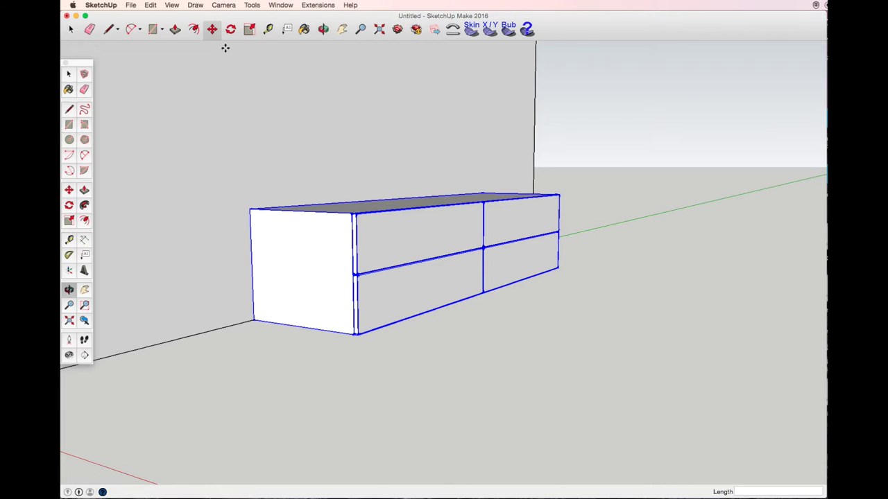
click(305, 263)
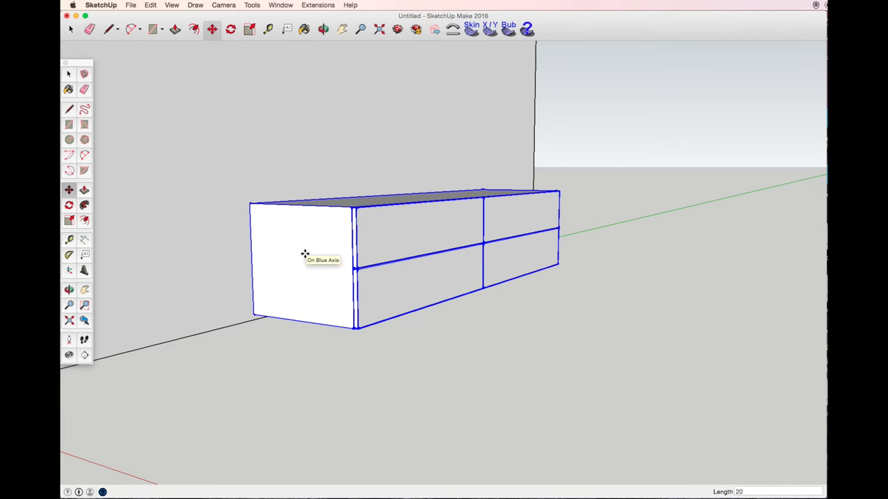
click(303, 254)
click(323, 30)
drag(495, 196, 361, 194)
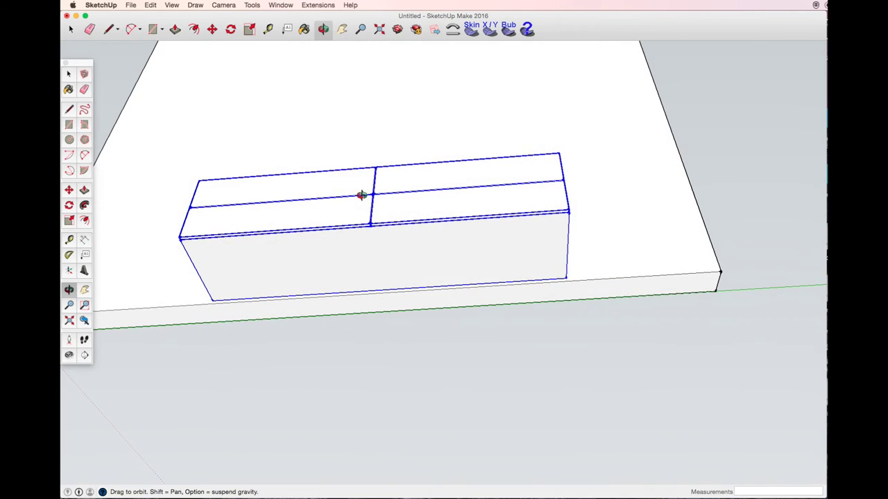
drag(369, 224, 317, 257)
scroll(317, 253, up, 2)
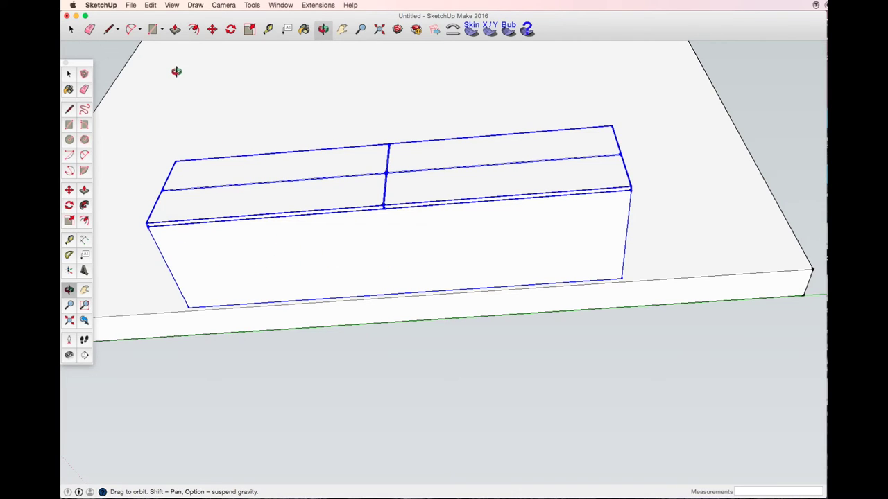
click(268, 30)
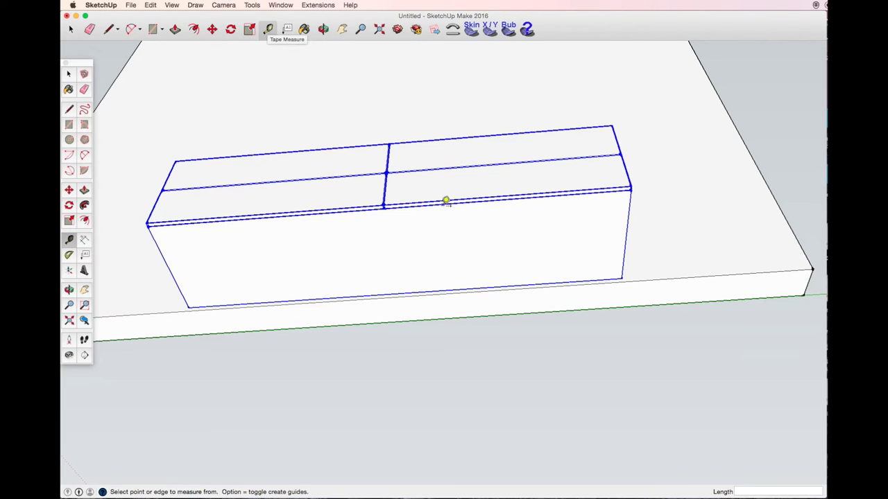
Add guide lines 50 in from the cabinet's right and left edges.
click(431, 206)
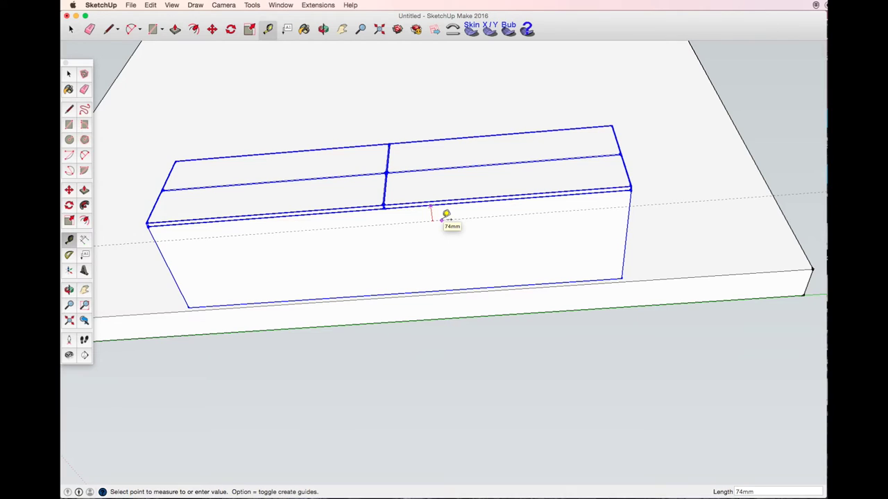
click(446, 215)
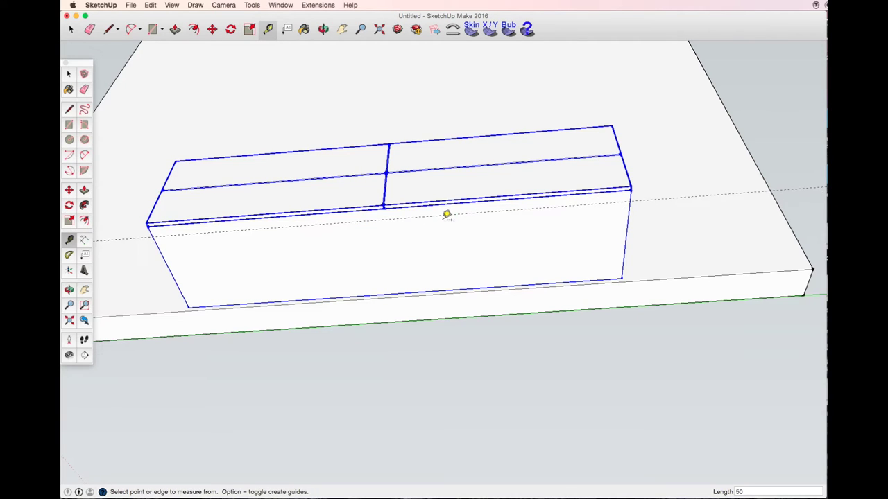
click(627, 236)
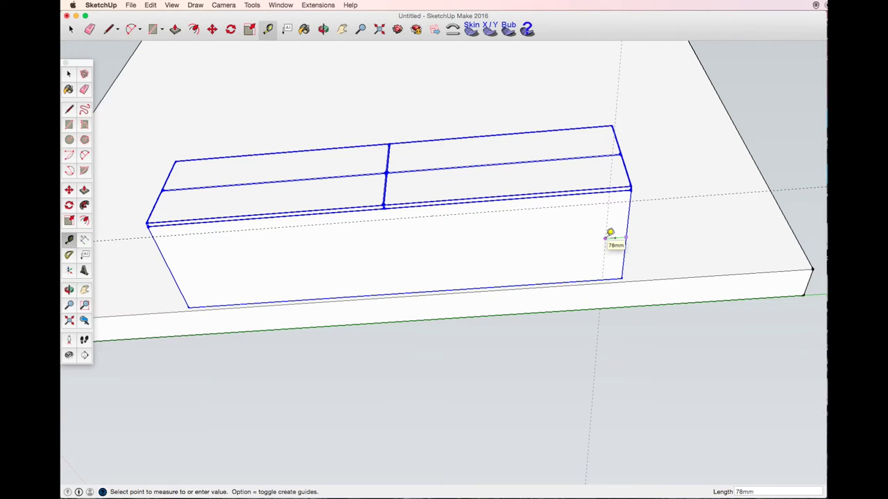
text(50)
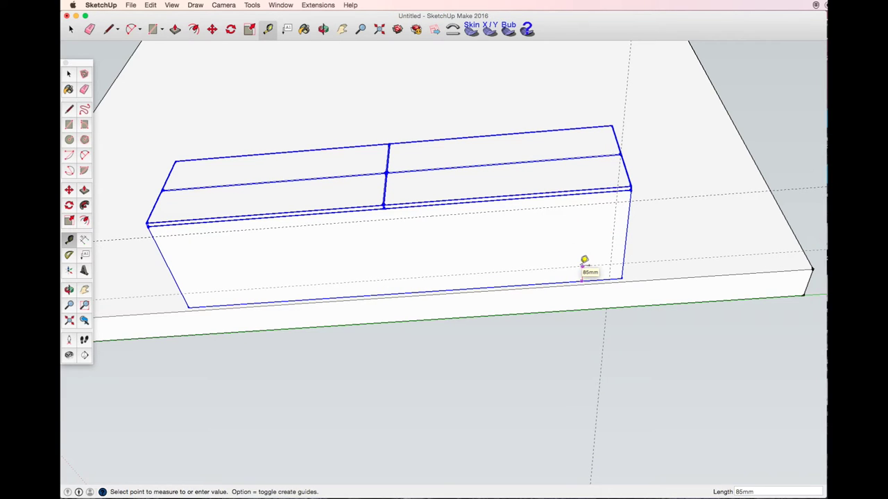
key(Return)
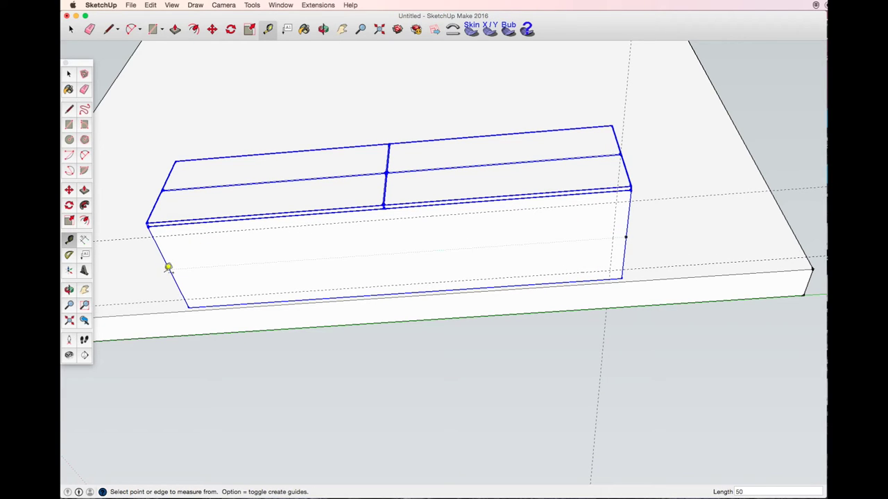
click(169, 269)
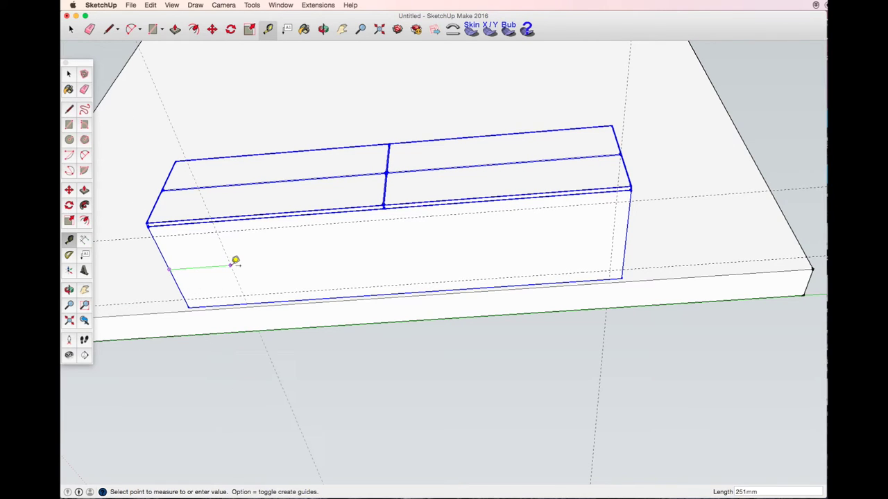
text(50)
key(Return)
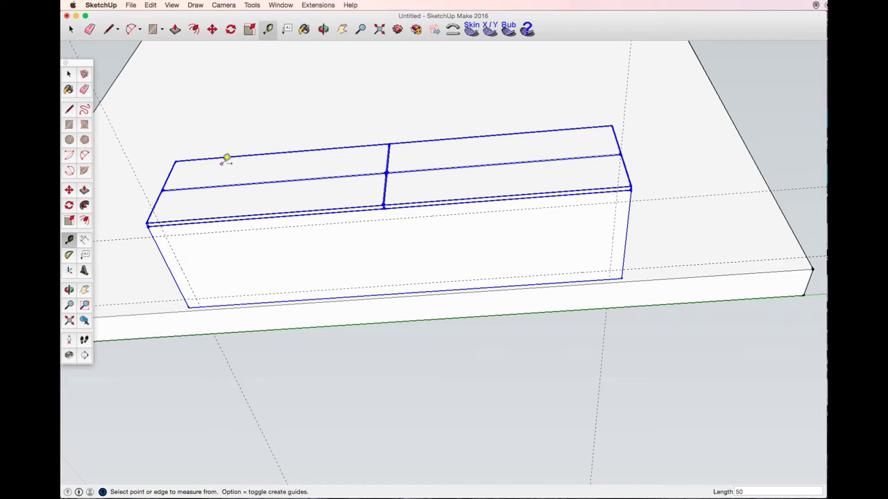
Add guide lines 16 in from the cabinet's right, bottom and left edges.
click(618, 221)
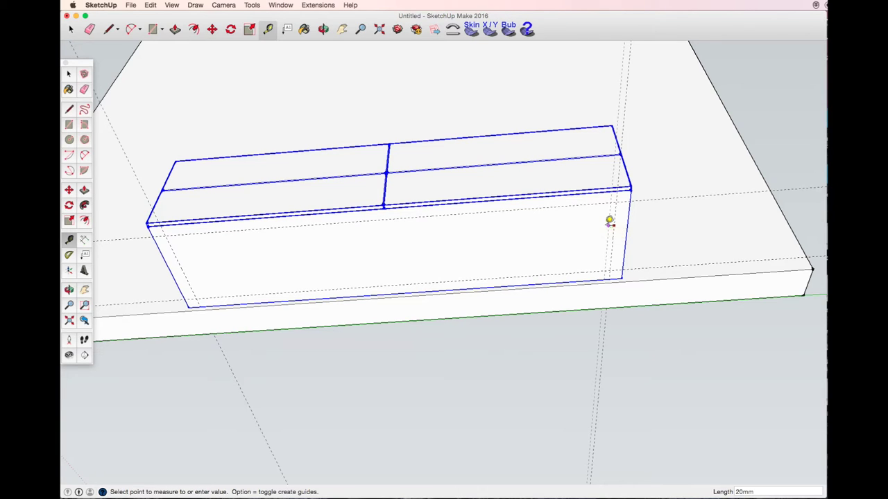
click(609, 220)
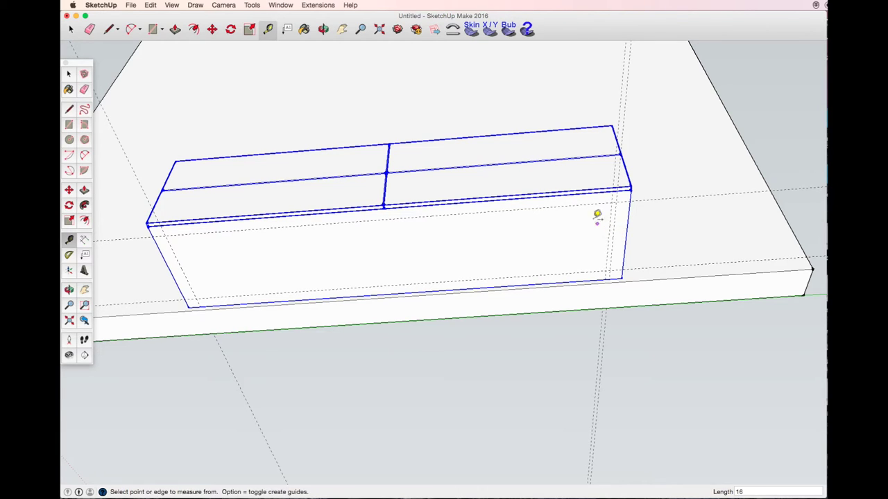
click(590, 197)
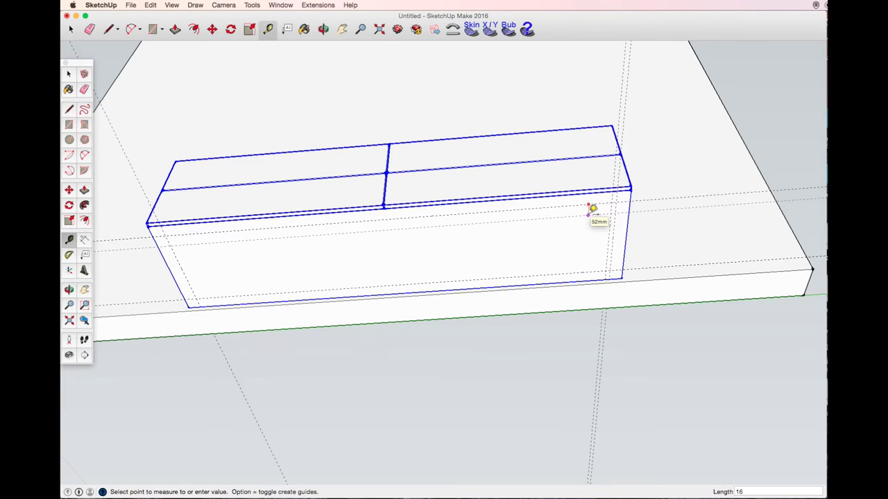
click(590, 208)
click(585, 269)
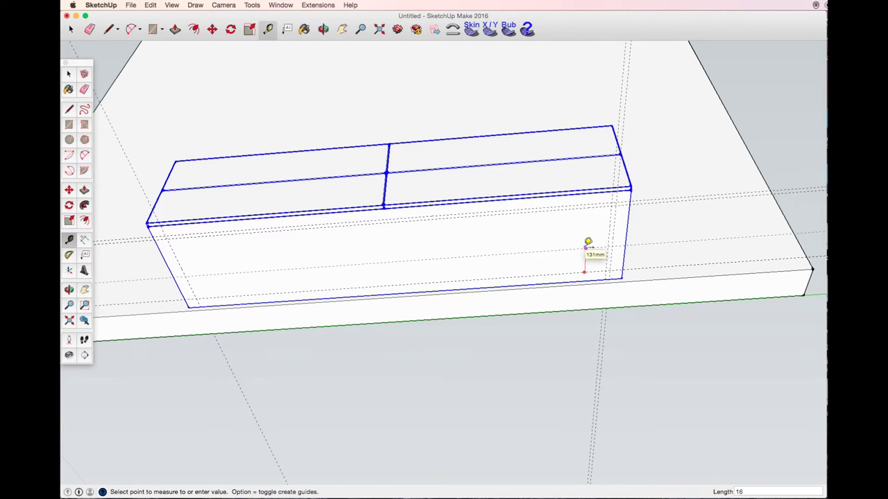
text(16)
key(Return)
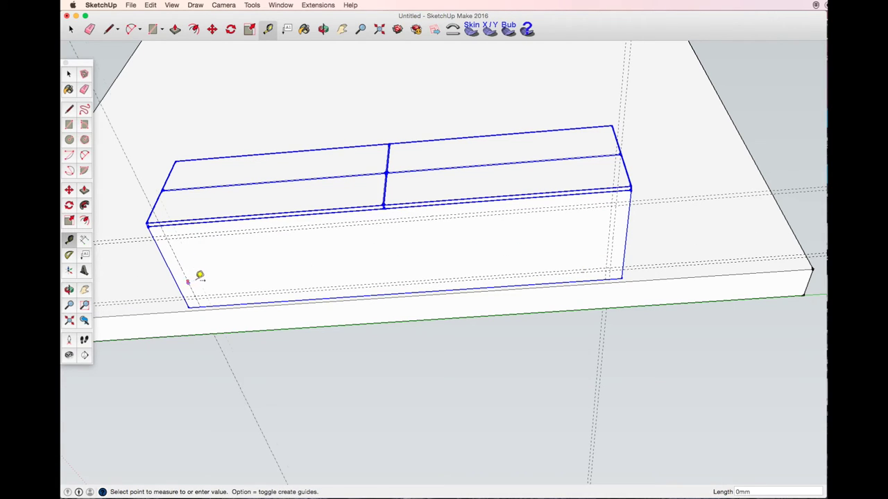
text(16)
key(Return)
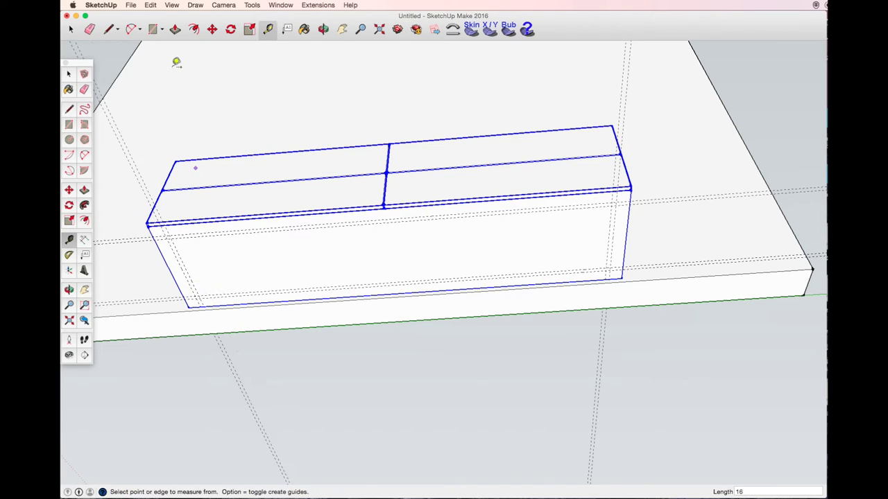
Draw a radius-16 circle at the guide crossing near the left corner and select it.
click(69, 139)
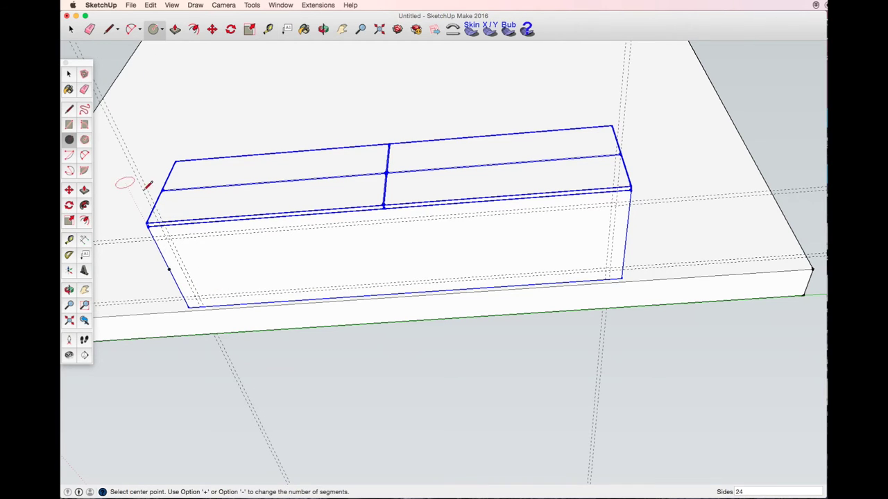
scroll(172, 237, up, 2)
click(172, 238)
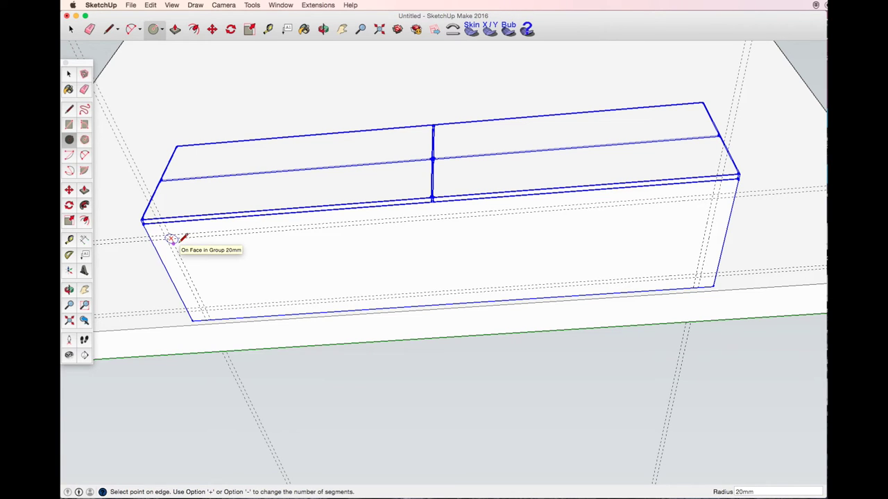
key(Escape)
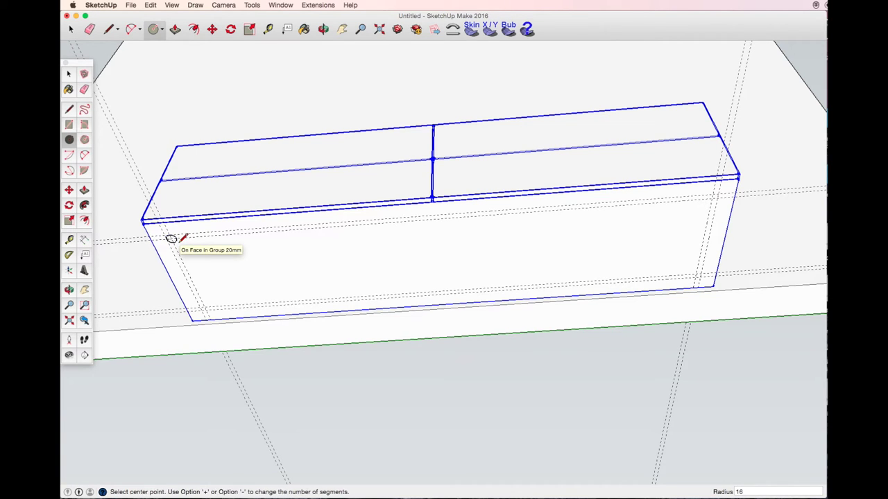
scroll(167, 235, up, 3)
key(space)
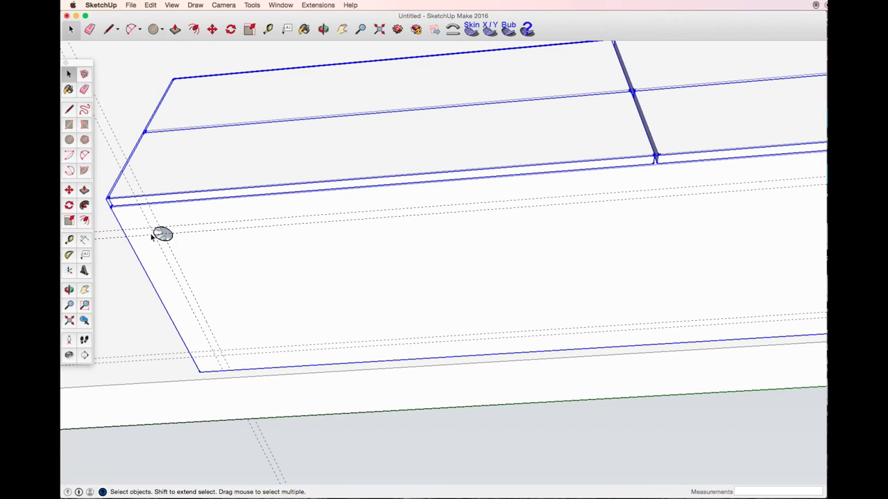
click(163, 235)
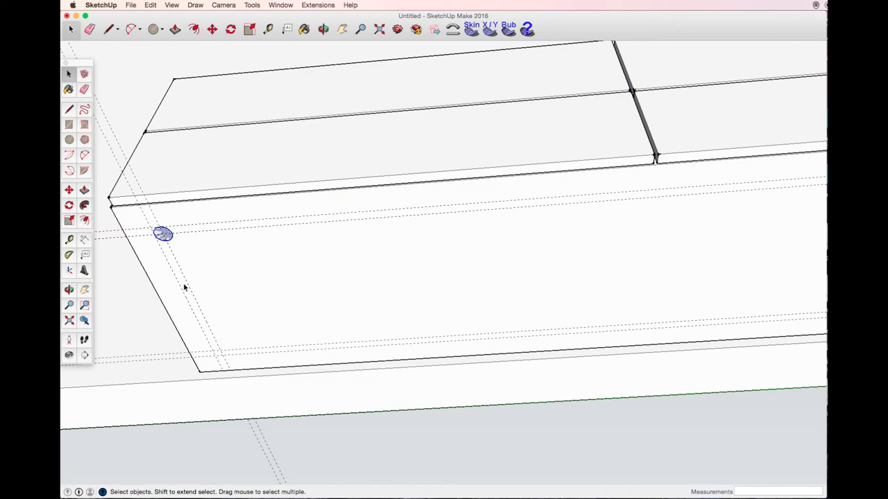
right_click(168, 231)
Make the circle a component named 'Legs', gluing to Any face with Cut opening ticked.
click(230, 293)
text(Leh)
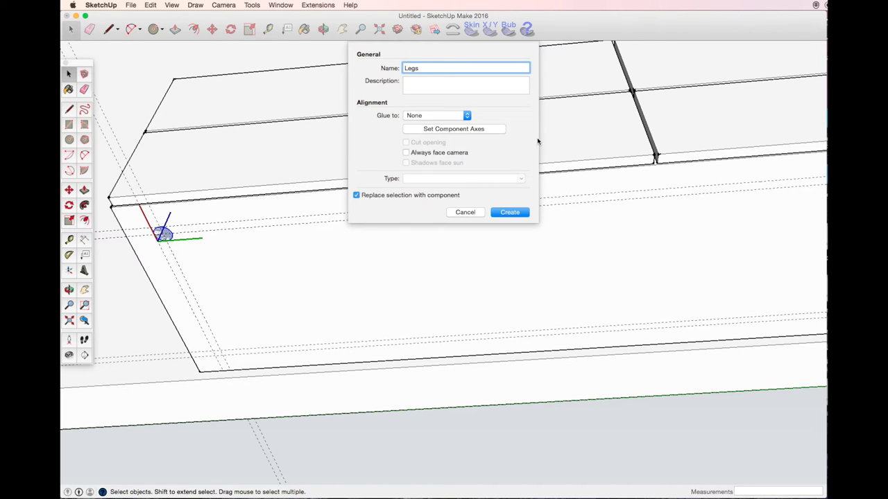
click(455, 119)
click(451, 125)
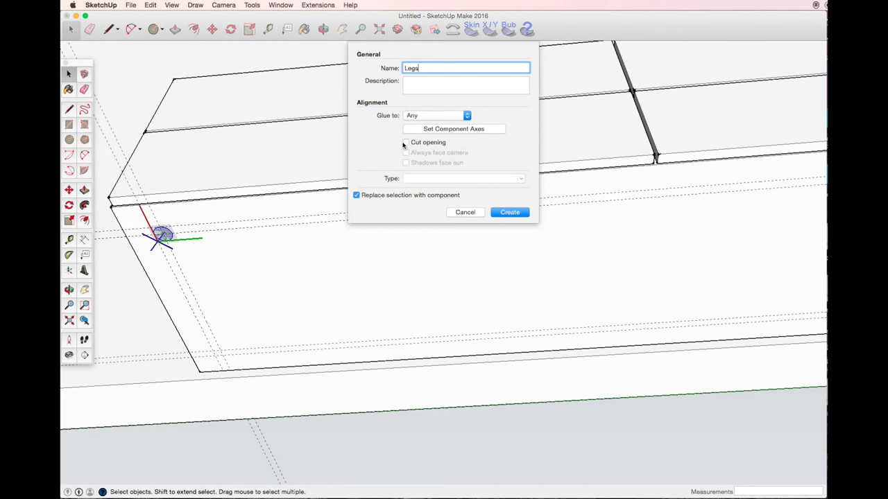
click(407, 142)
click(509, 212)
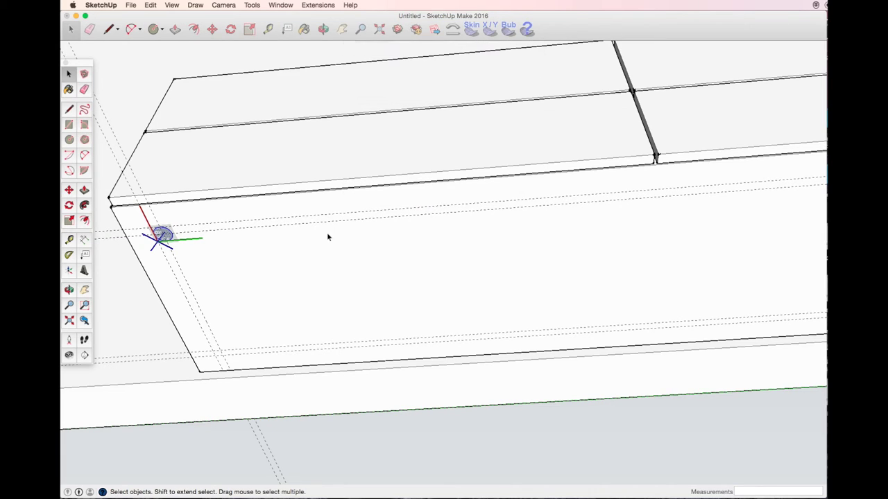
Copy the Legs circle 318 mm to the lower guide intersection at the adjacent corner.
click(210, 29)
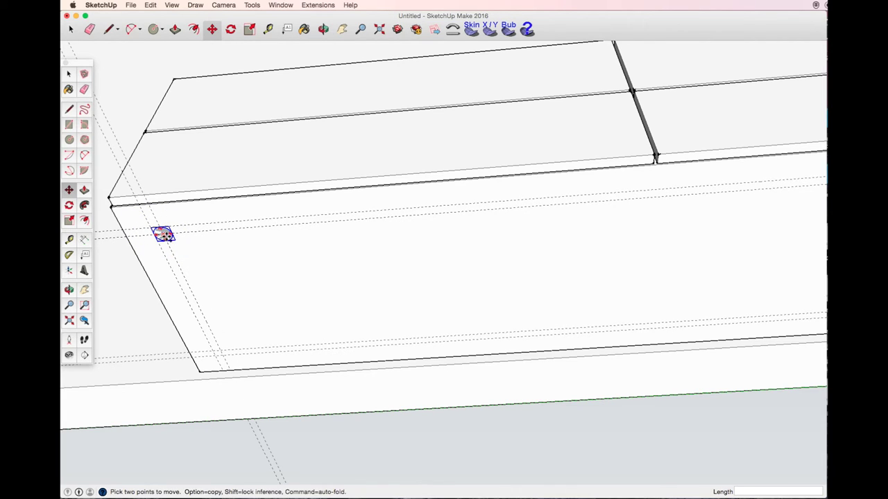
scroll(163, 234, up, 2)
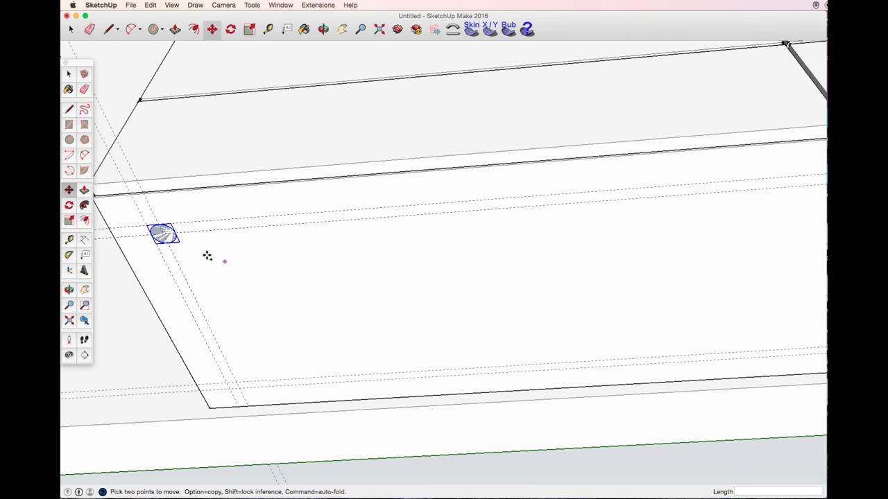
alt+click(163, 234)
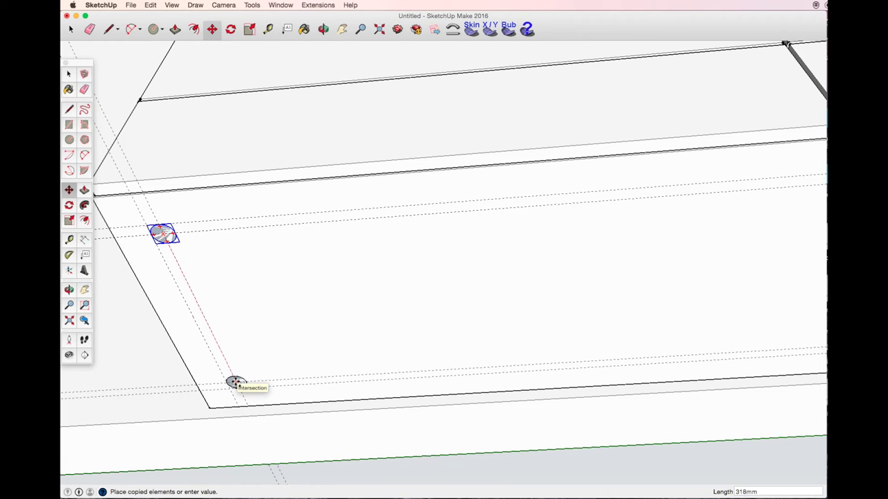
click(236, 382)
middle_drag(236, 383, 281, 137)
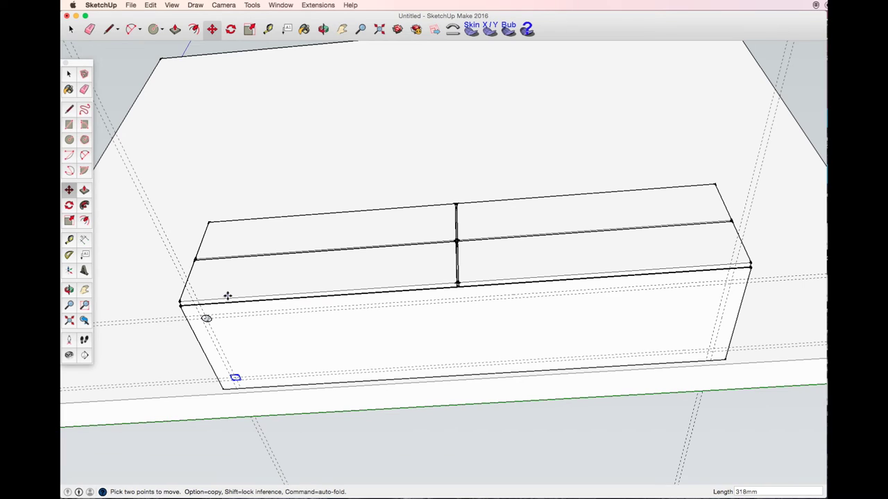
click(70, 29)
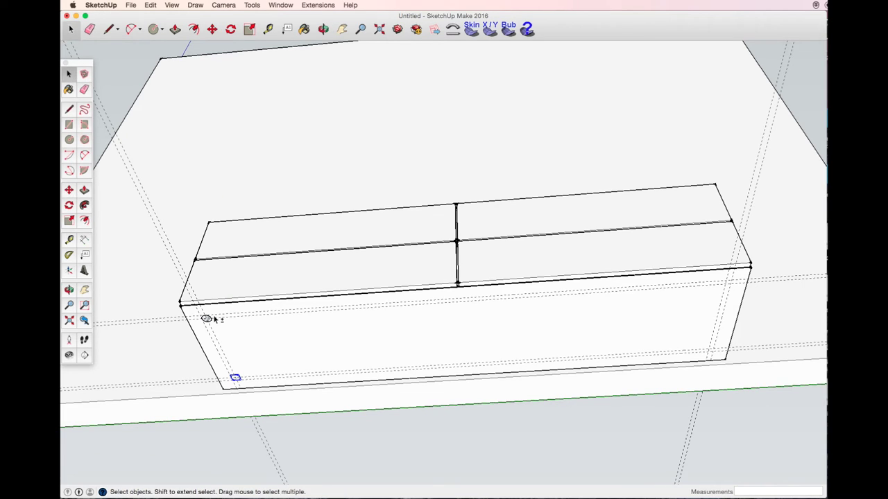
Start moving the corner Legs circles, then cancel to leave them in place.
click(212, 29)
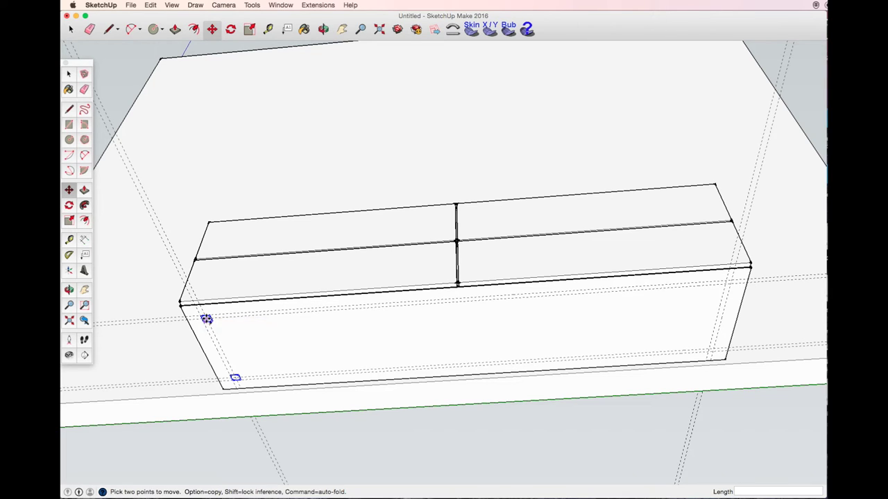
alt+click(206, 318)
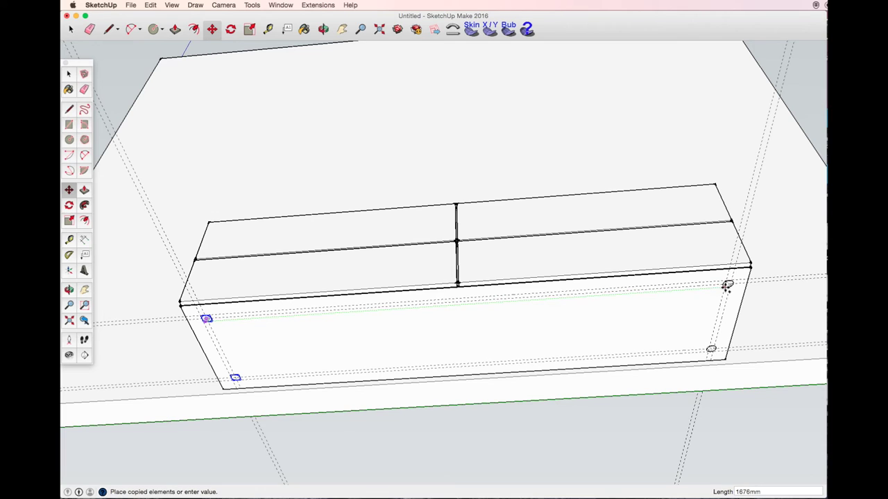
key(Escape)
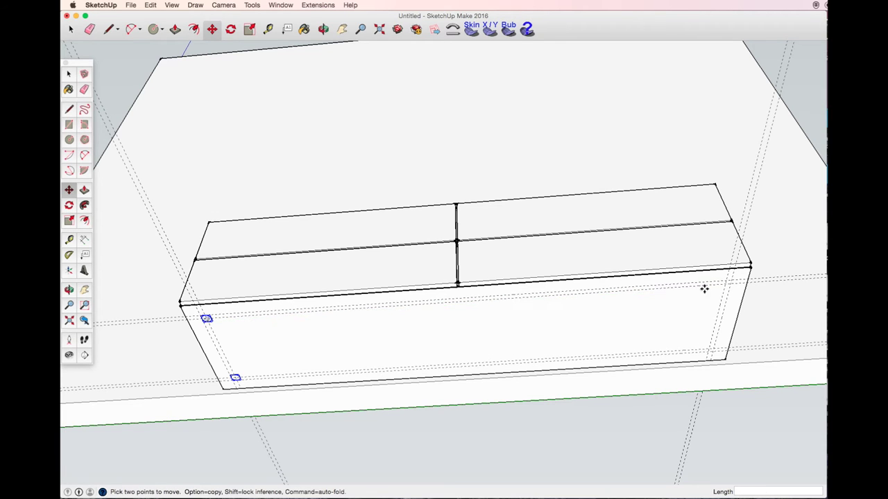
scroll(307, 311, up, 5)
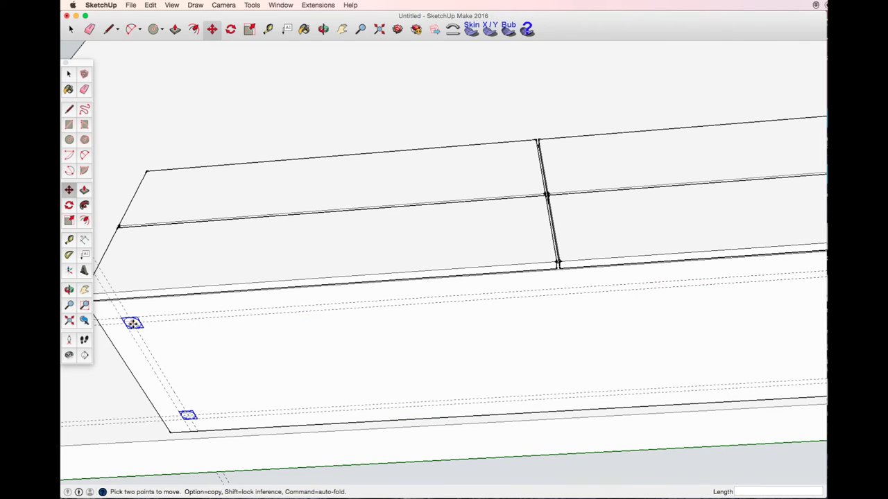
click(132, 323)
scroll(193, 317, down, 2)
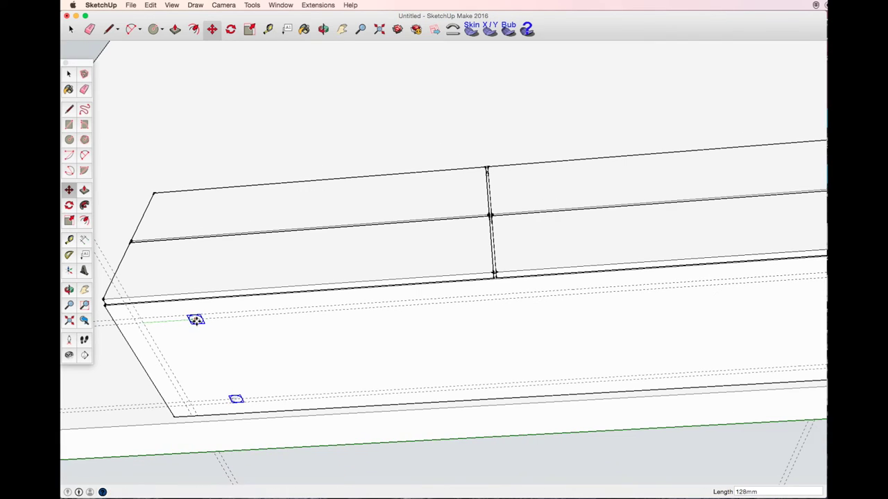
key(Escape)
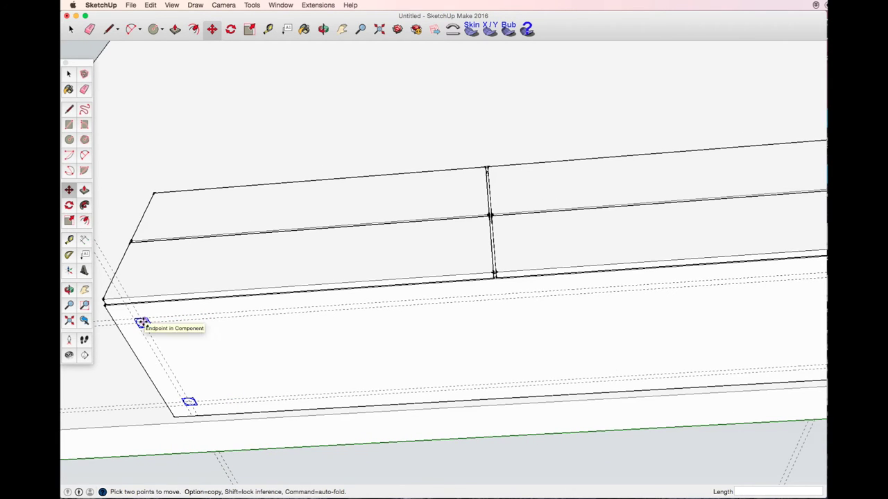
Copy the two Legs circles 1668 mm to the guide crossings at the box's right end.
scroll(142, 323, up, 3)
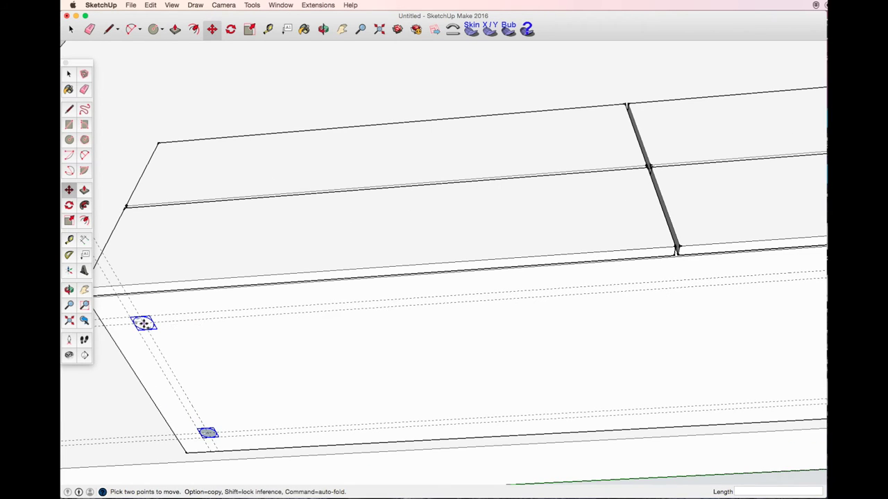
click(143, 322)
key(alt)
scroll(189, 314, down, 3)
scroll(188, 314, down, 3)
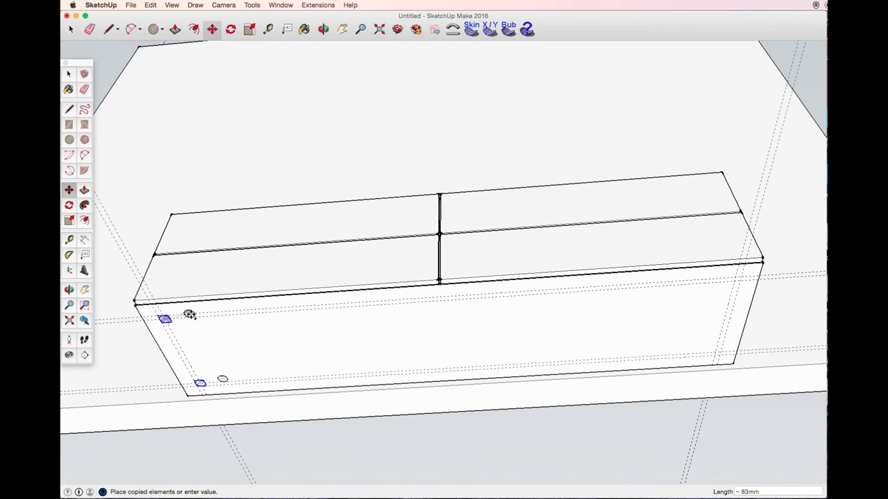
click(734, 282)
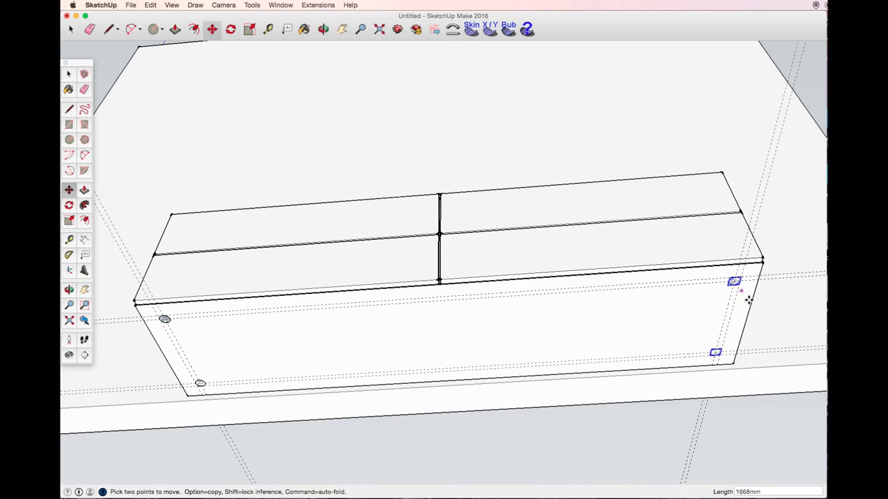
scroll(167, 321, up, 3)
scroll(165, 325, up, 3)
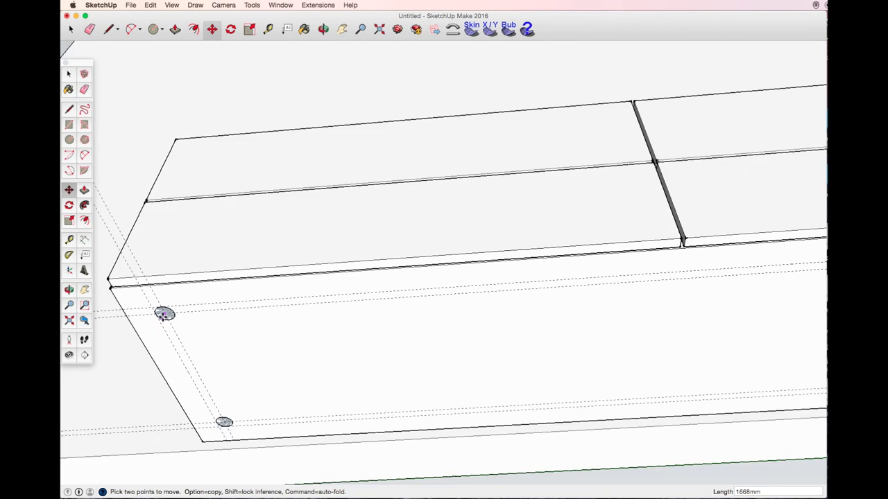
key(space)
double_click(169, 314)
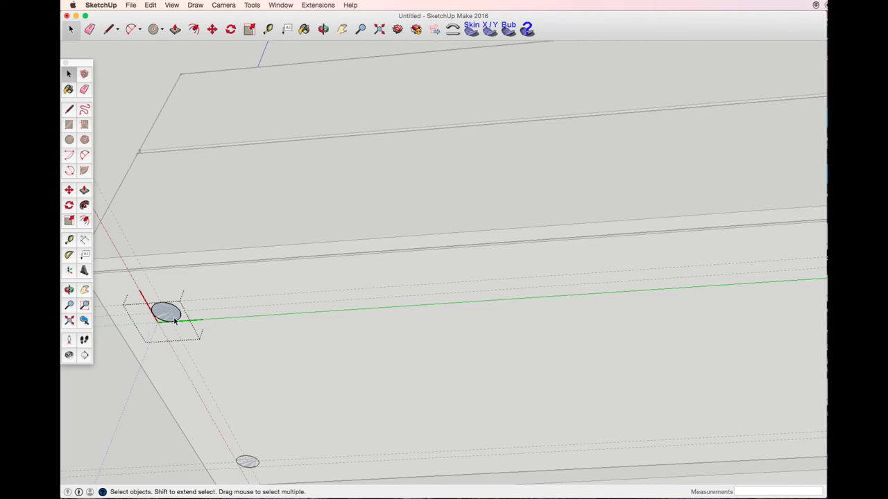
Push/pull the Legs circle into a short cylinder, giving all four corners one.
click(175, 29)
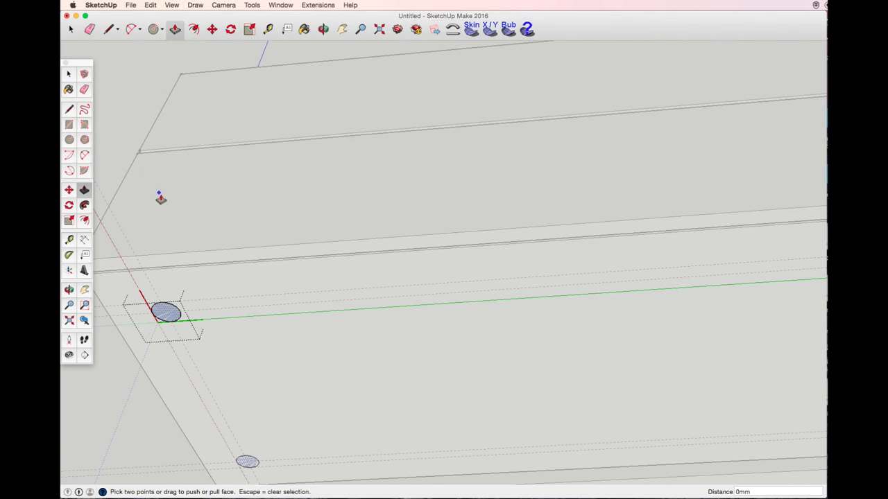
click(175, 314)
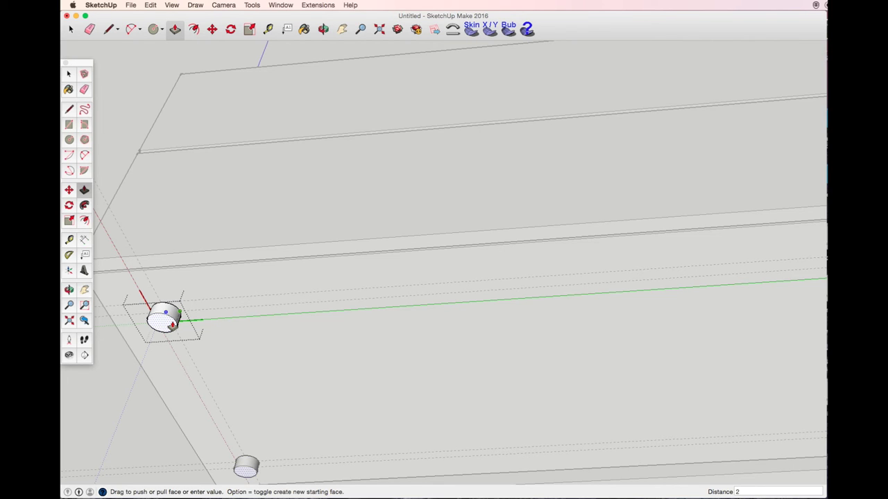
click(173, 323)
key(space)
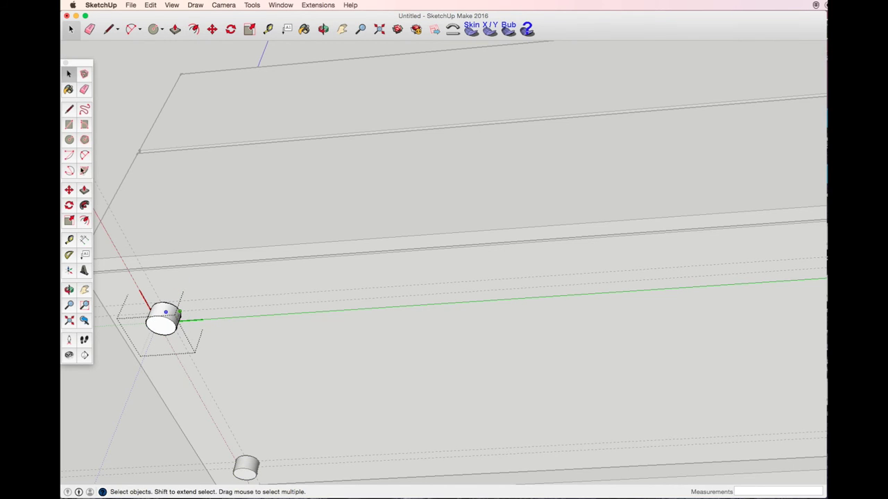
middle_drag(110, 144, 164, 177)
triple_click(187, 174)
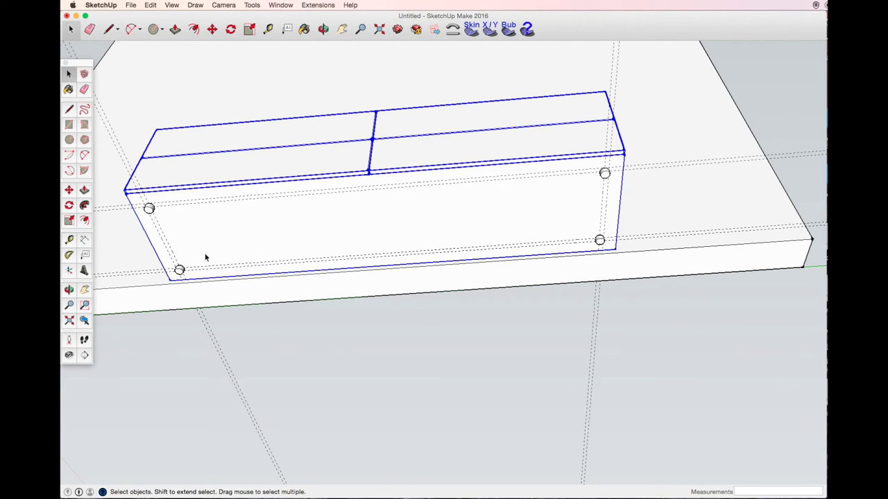
Group the box together with its four corner cylinders.
shift+click(179, 269)
shift+click(150, 209)
shift+click(609, 194)
shift+click(599, 239)
right_click(546, 221)
click(572, 298)
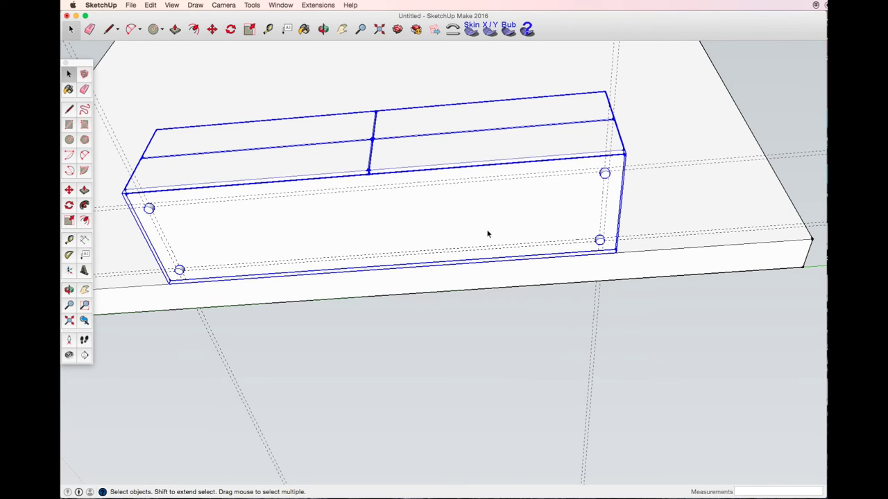
Orbit and pan to a front-on view of the cabinet and wall.
click(323, 30)
drag(374, 173, 393, 229)
click(342, 29)
scroll(390, 197, down, 3)
click(324, 29)
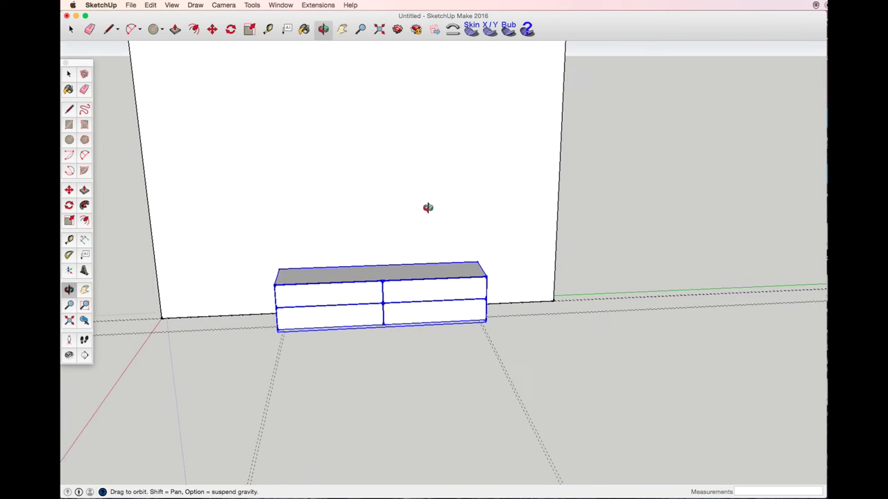
drag(428, 206, 512, 310)
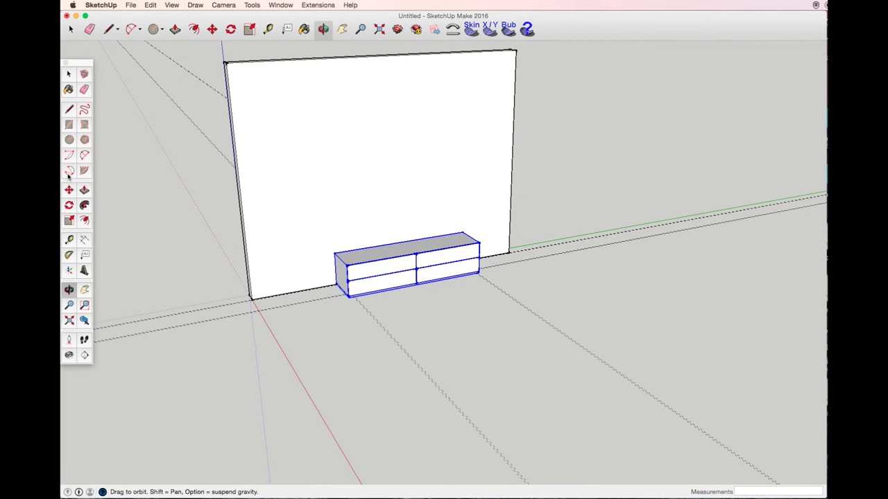
Draw a floor rectangle in front of the wall starting at its bottom corner.
click(69, 125)
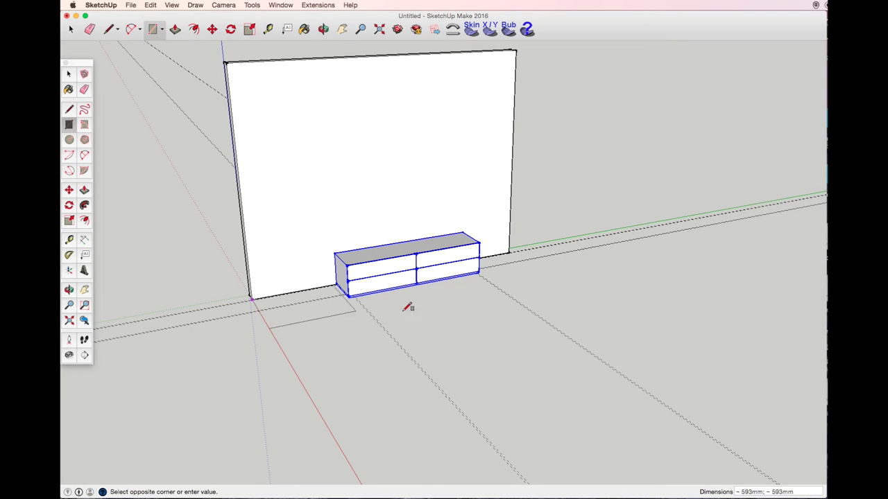
click(251, 299)
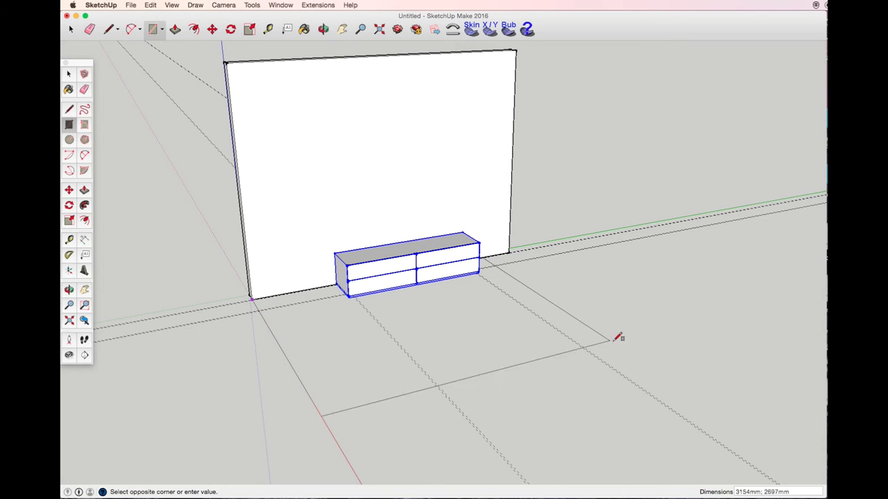
click(700, 369)
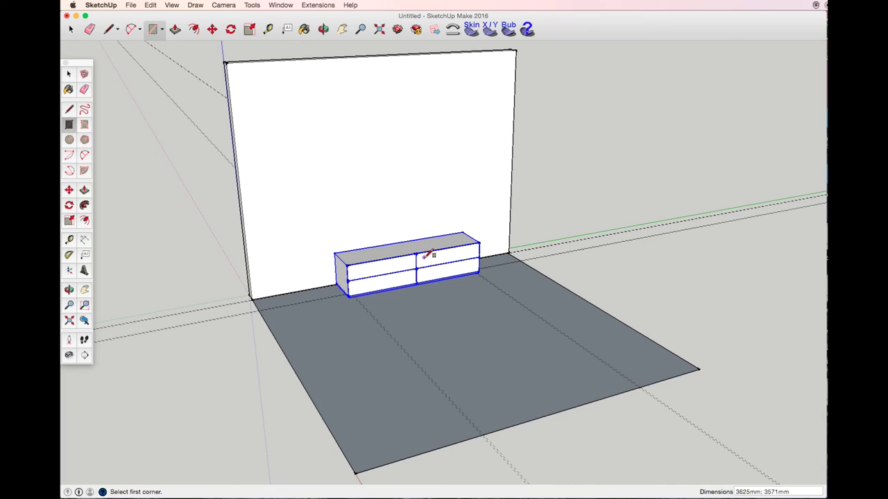
key(space)
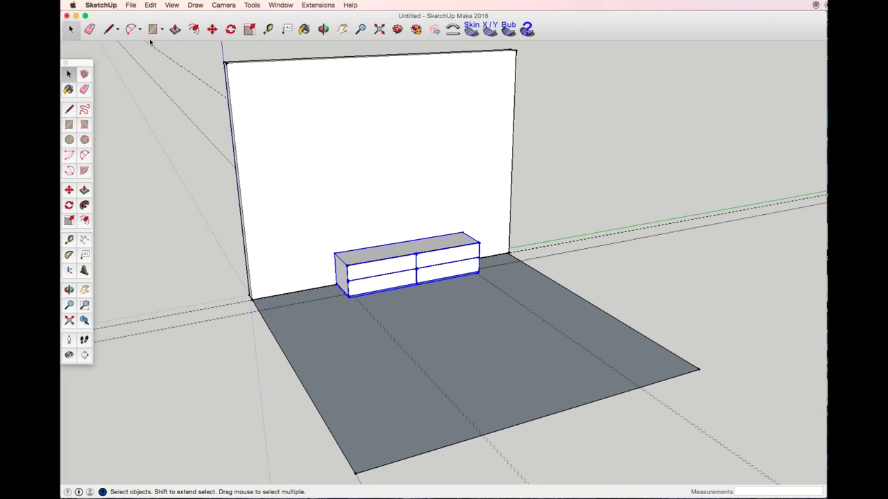
Slide the cabinet sideways along the green axis to a more central spot under the wall.
key(o)
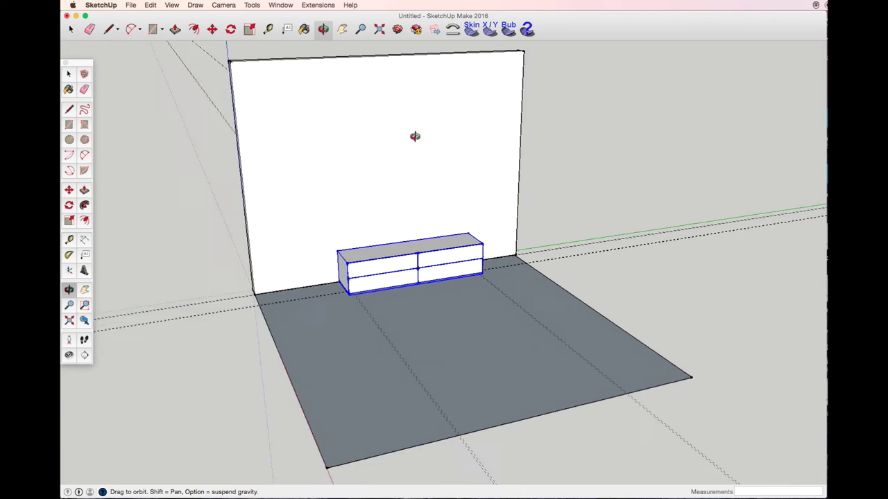
drag(416, 135, 485, 234)
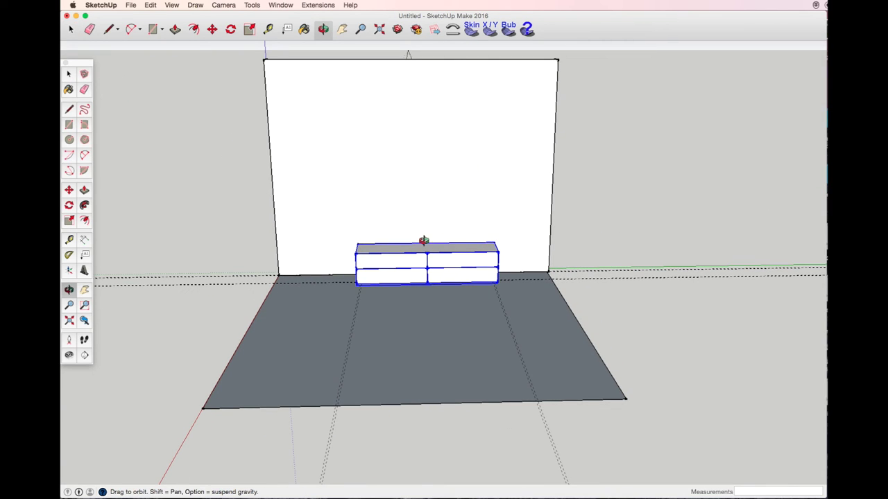
click(212, 28)
click(434, 261)
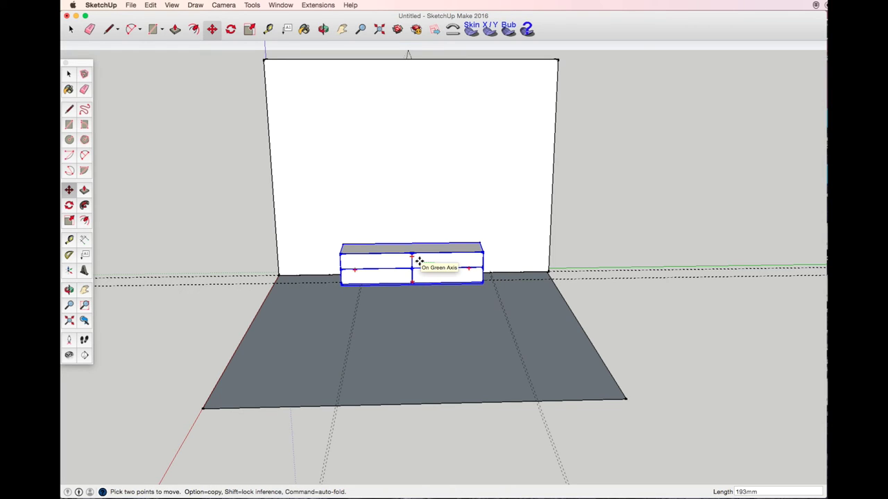
click(419, 260)
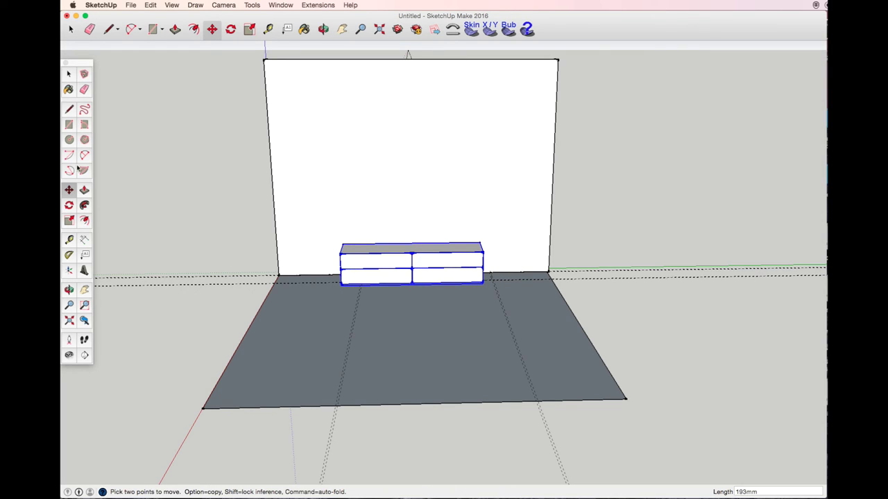
click(153, 30)
Draw a 1600 by 50 shelf rectangle on the wall above the cabinet and select it.
click(414, 159)
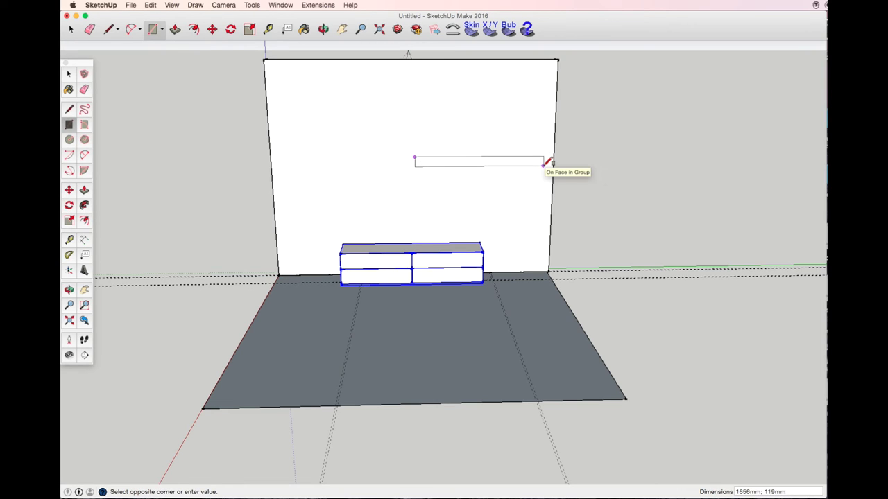
text(1600;50)
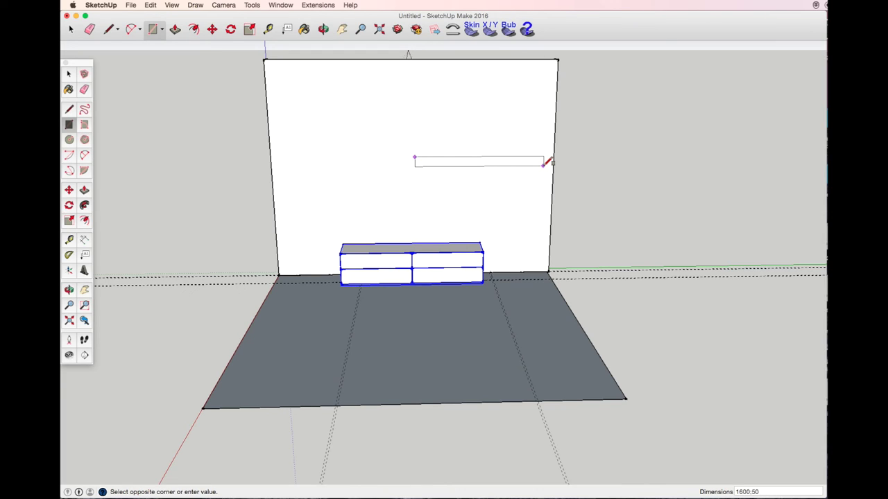
key(Return)
scroll(514, 170, up, 3)
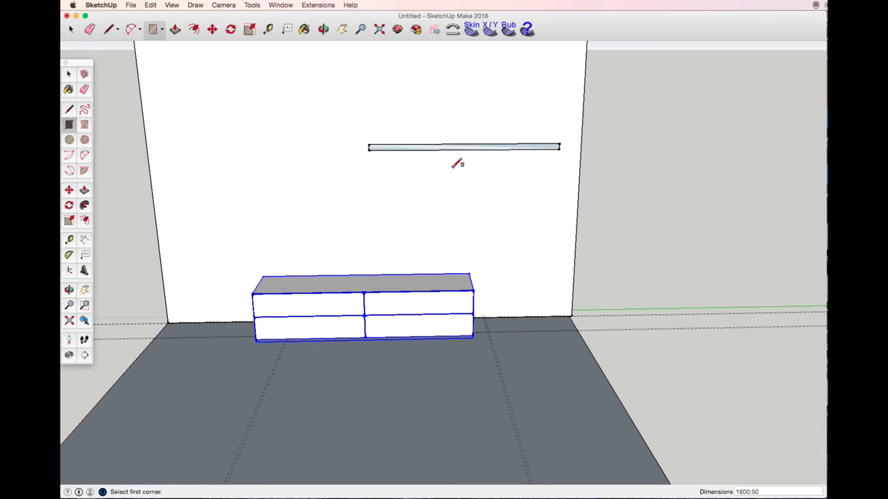
key(space)
click(430, 150)
click(430, 150)
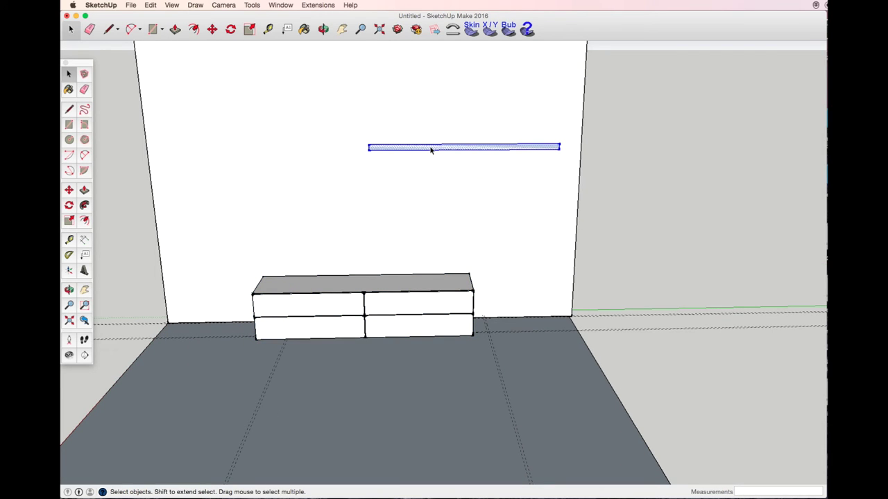
Make the shelf a component named 'Shelf' that glues to any surface and cuts an opening.
right_click(430, 150)
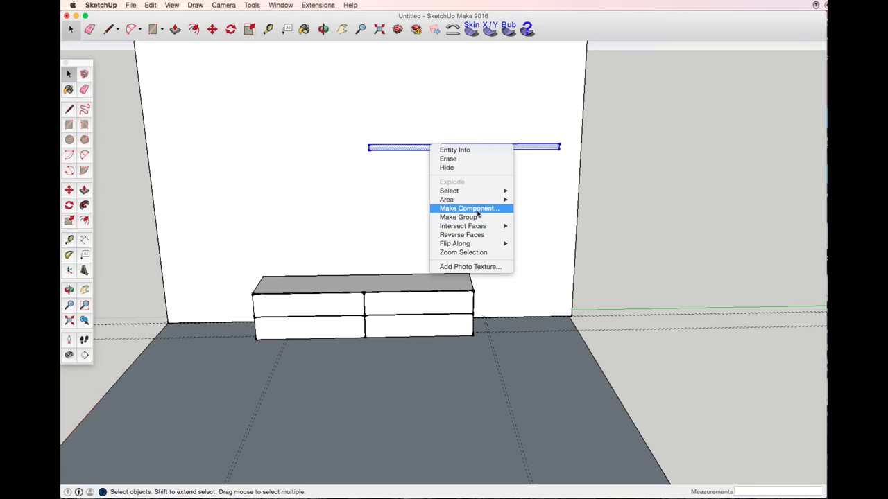
key(Escape)
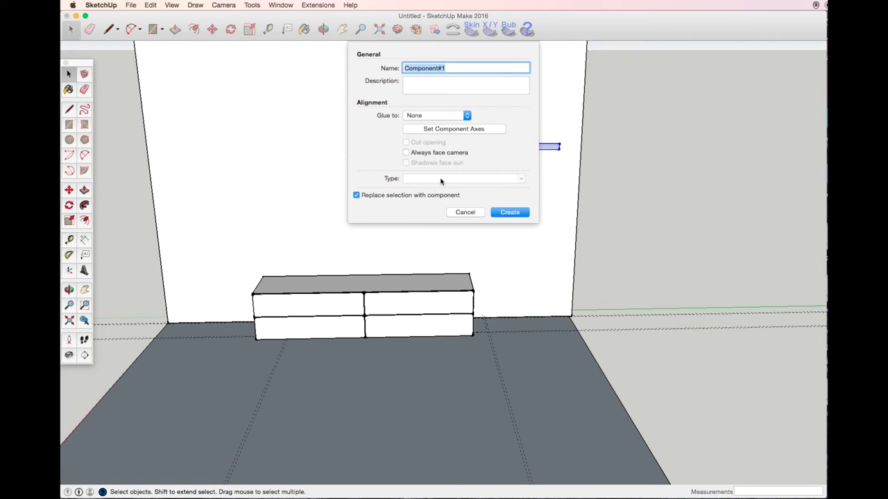
text(Shelf)
click(464, 116)
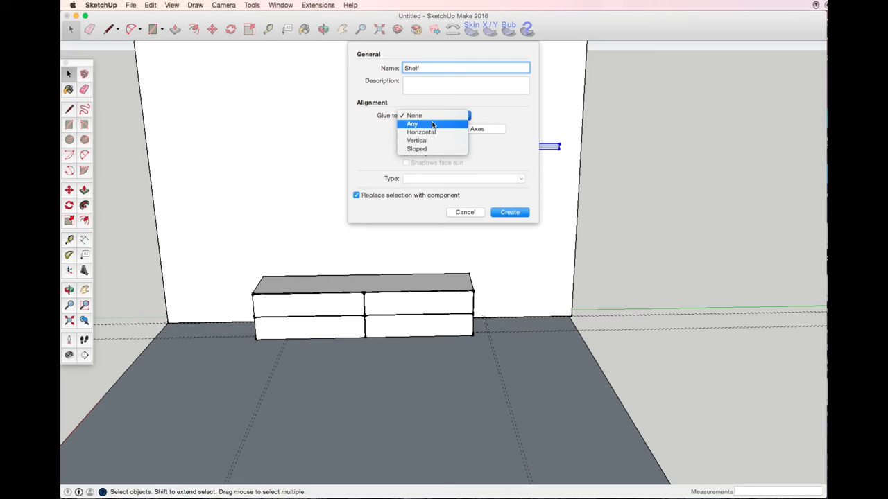
click(430, 123)
click(405, 143)
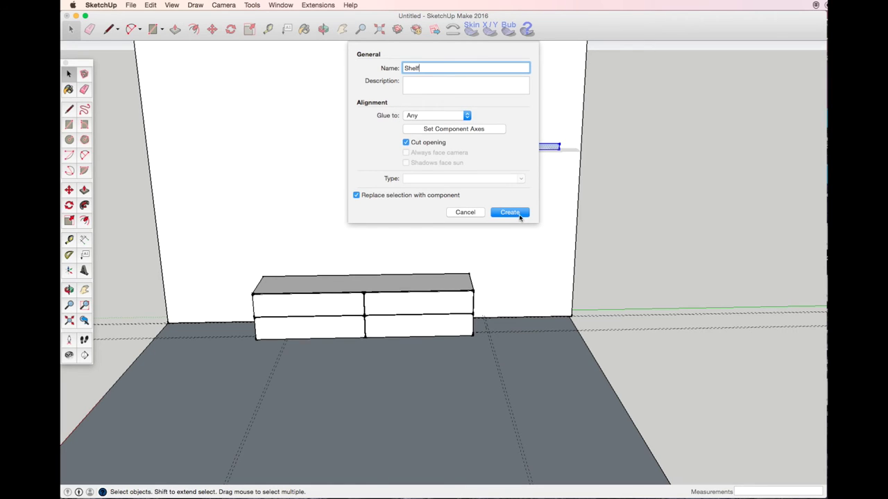
click(519, 215)
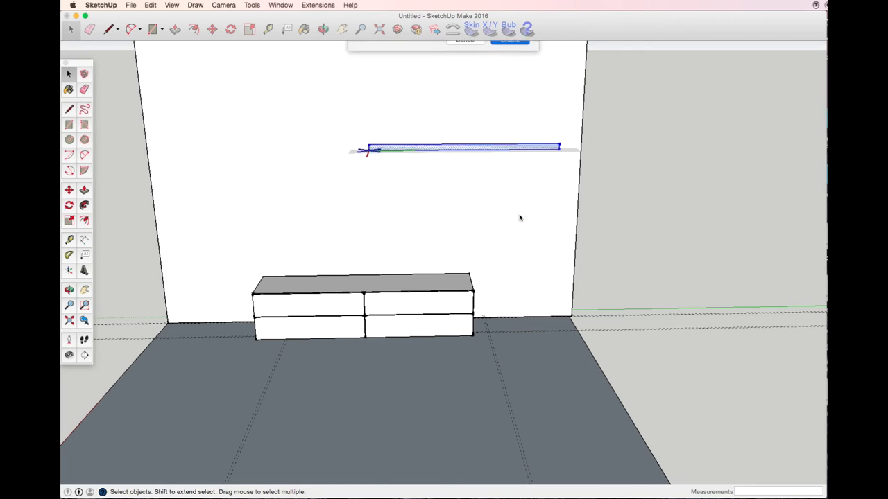
click(323, 28)
drag(350, 52, 420, 154)
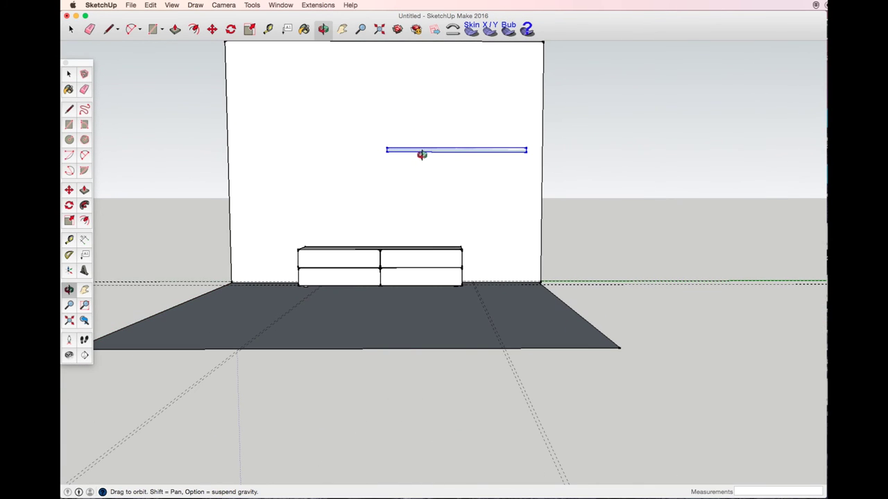
Move the Shelf component slightly lower on the wall.
key(space)
click(212, 29)
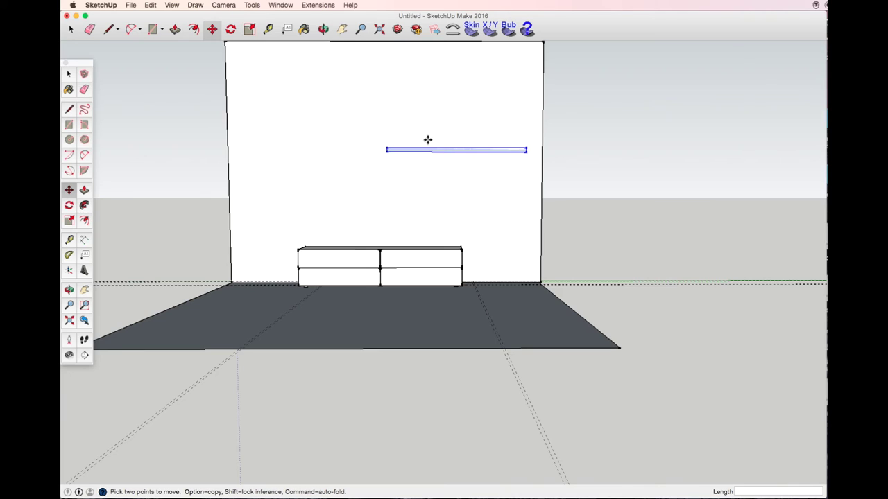
click(440, 150)
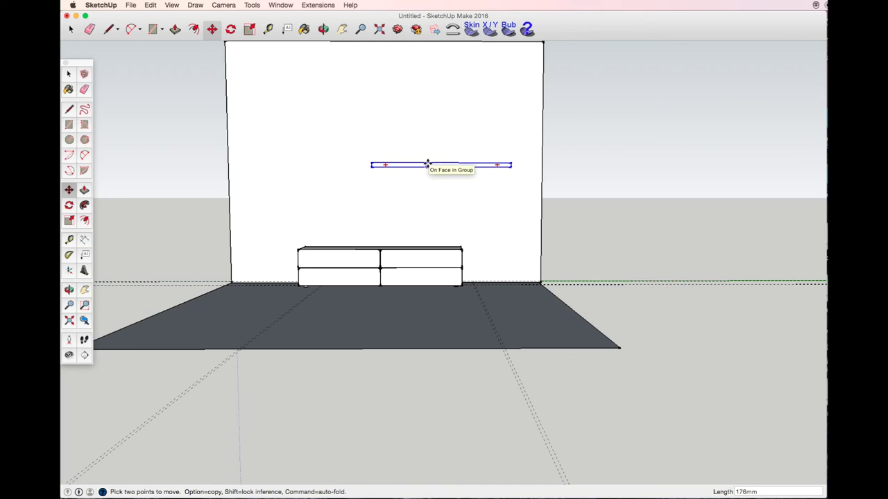
click(430, 165)
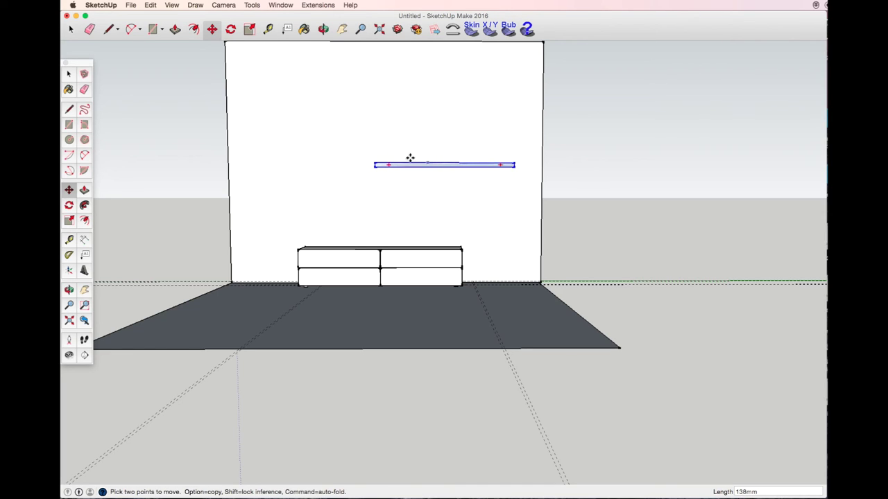
click(268, 31)
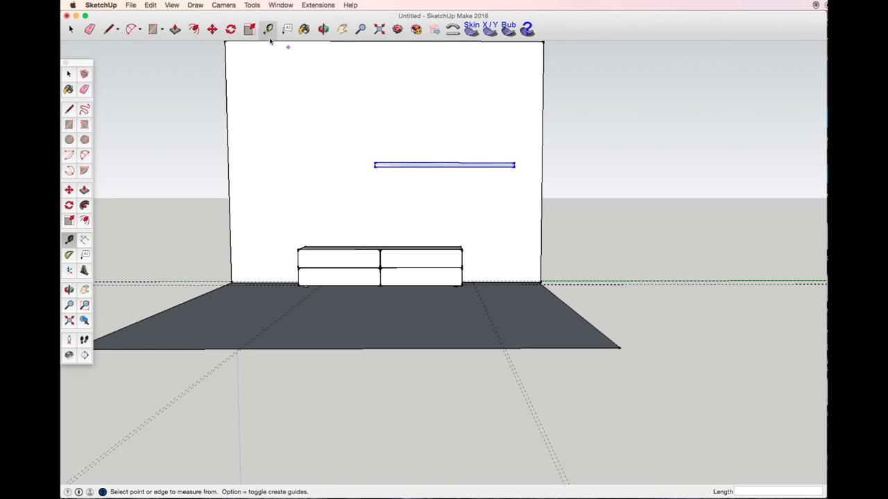
Add Tape Measure guides 350 mm above the shelf and another 400 mm higher.
click(394, 165)
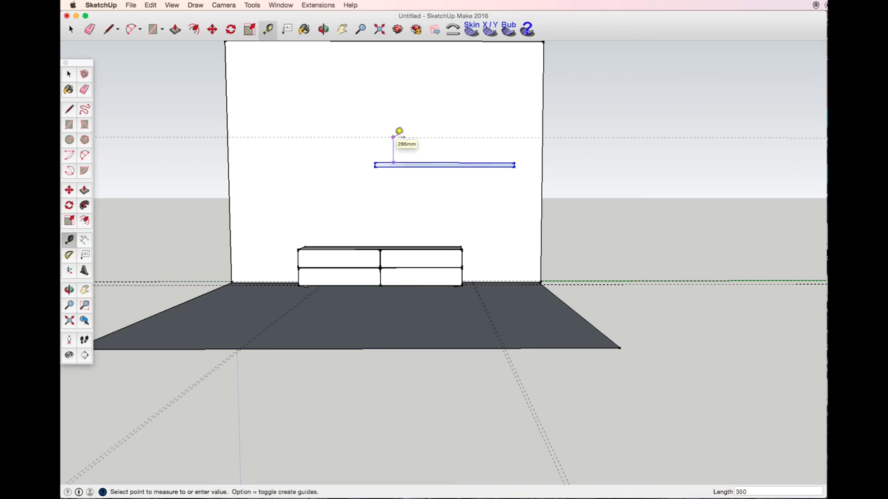
text(350)
key(Return)
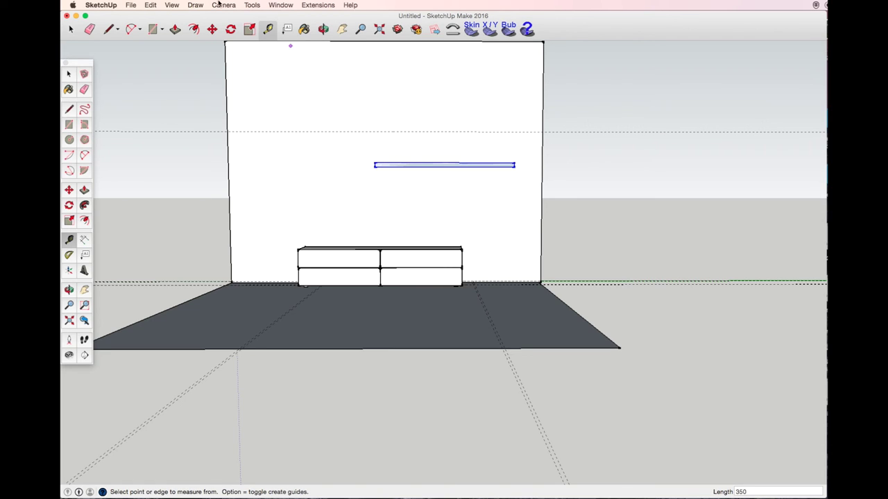
click(388, 131)
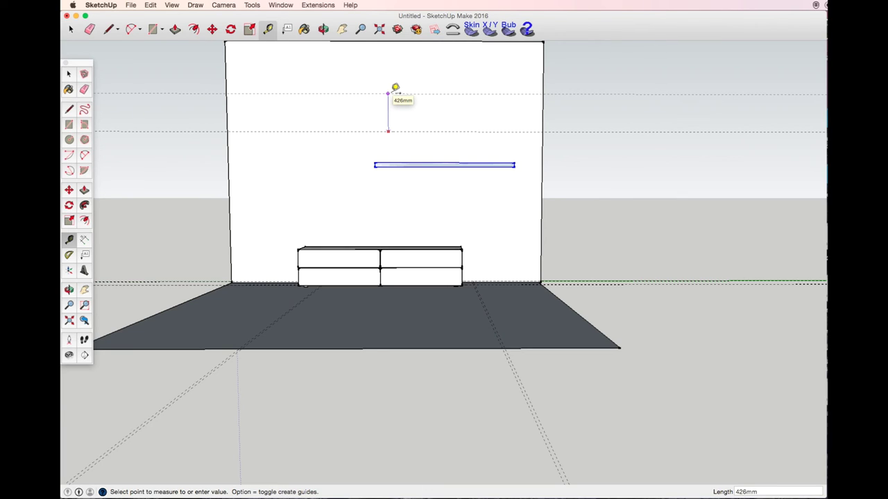
text(400)
key(Return)
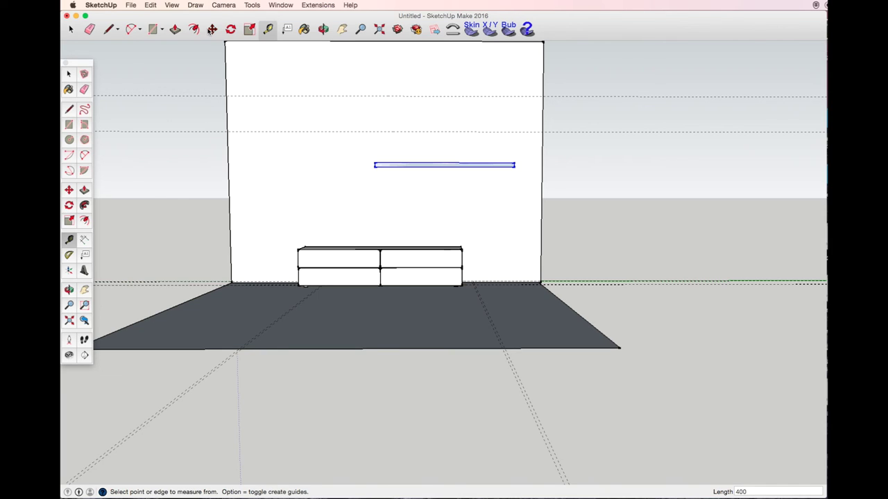
Copy the shelf onto the lower guide and again onto the upper guide.
key(m)
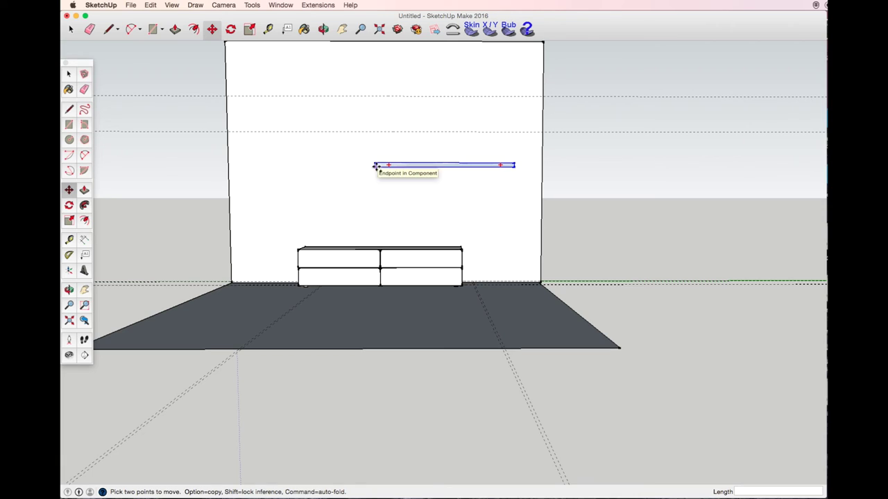
click(376, 167)
key(alt)
click(372, 130)
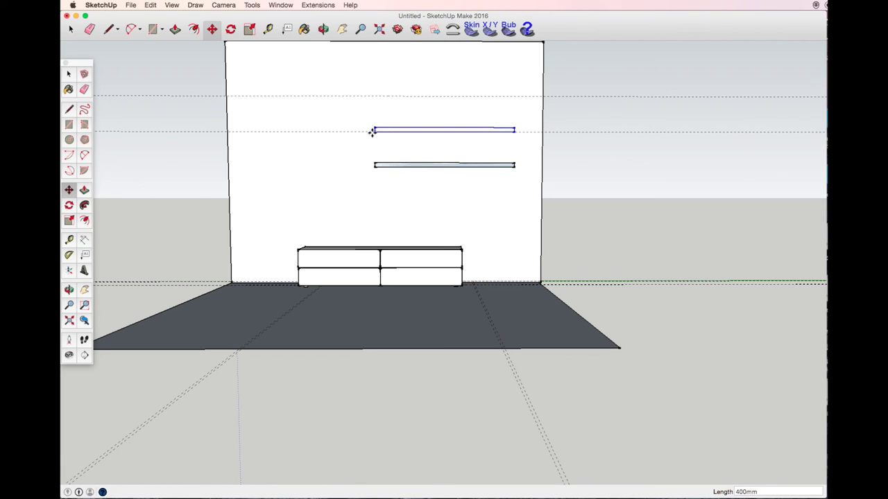
click(375, 132)
key(alt)
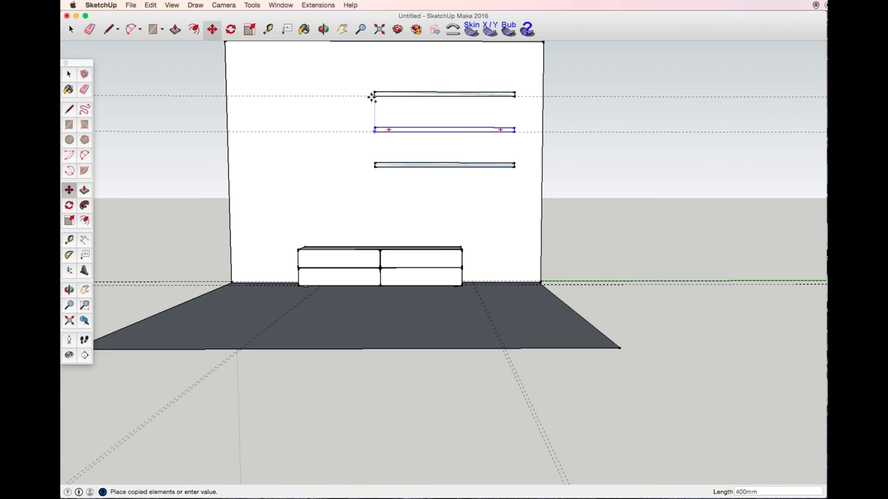
click(373, 94)
Shift the middle shelf slightly to the left.
key(space)
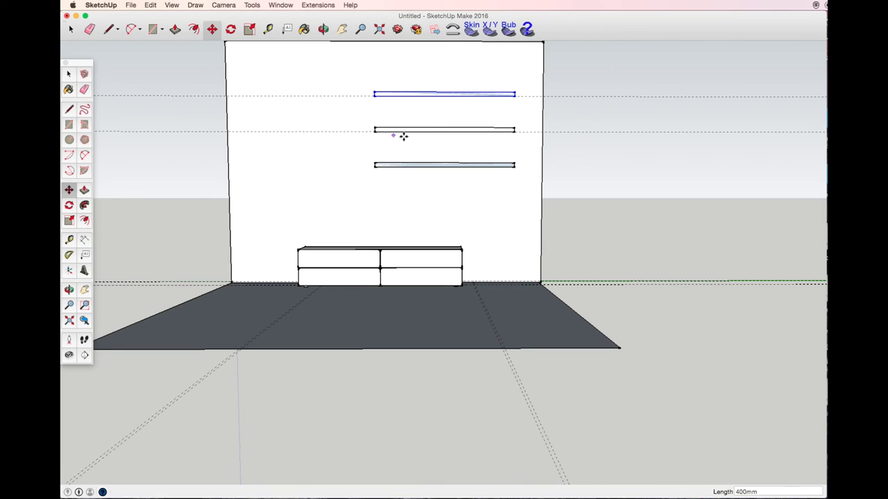
click(587, 147)
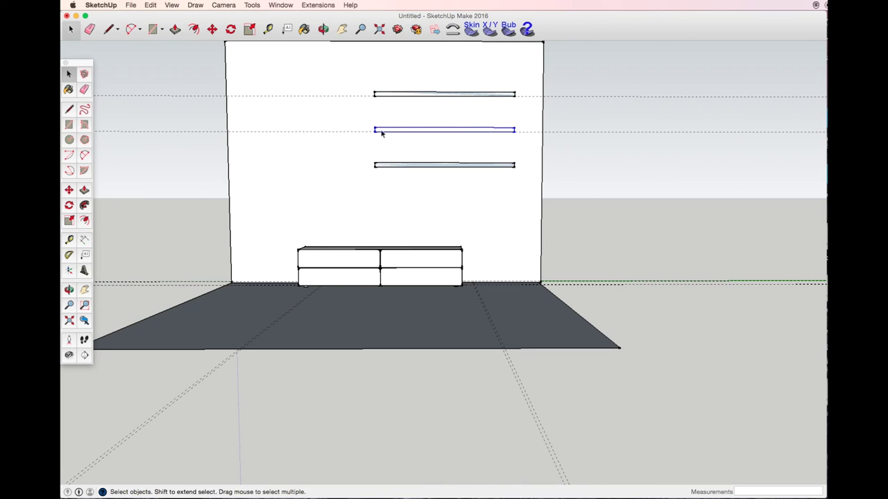
click(210, 30)
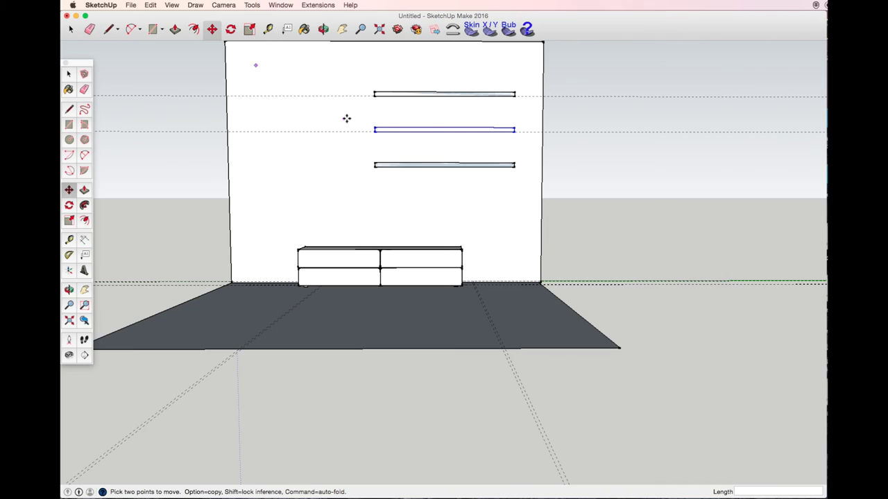
click(423, 130)
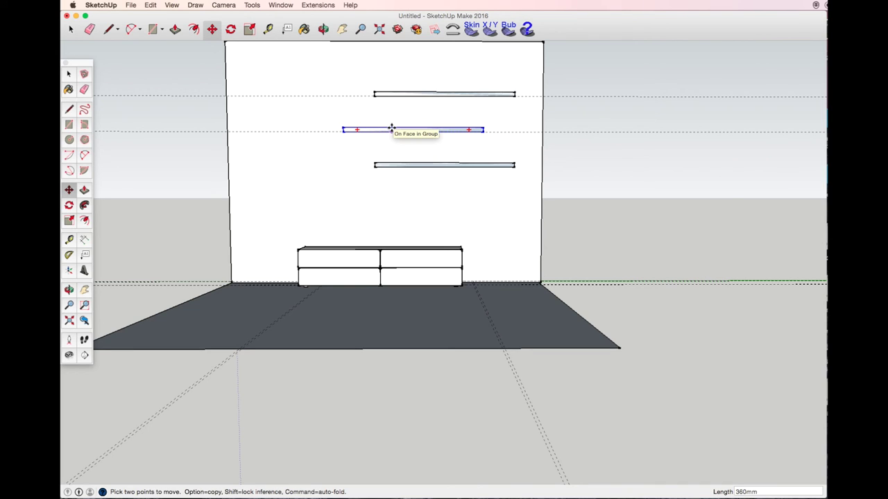
click(392, 128)
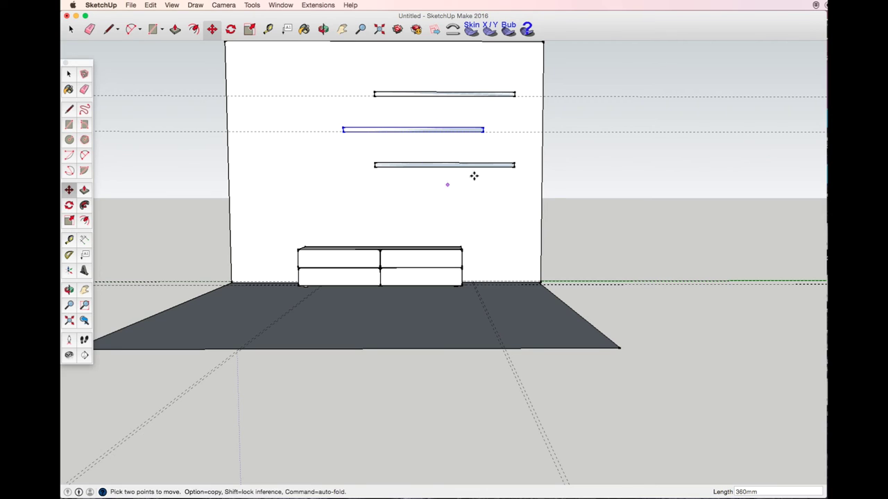
click(322, 29)
drag(527, 208, 376, 172)
Push/pull the shelf component's face 300 mm out from the wall so all shelves gain depth.
key(space)
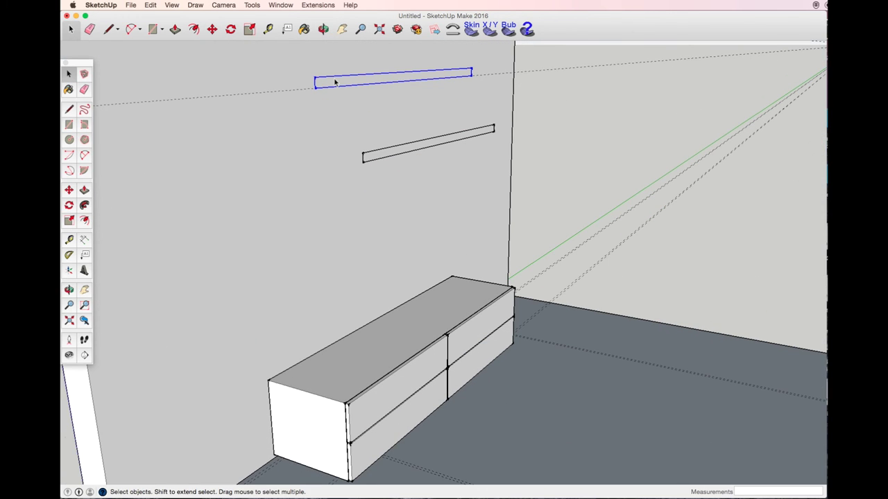
double_click(334, 82)
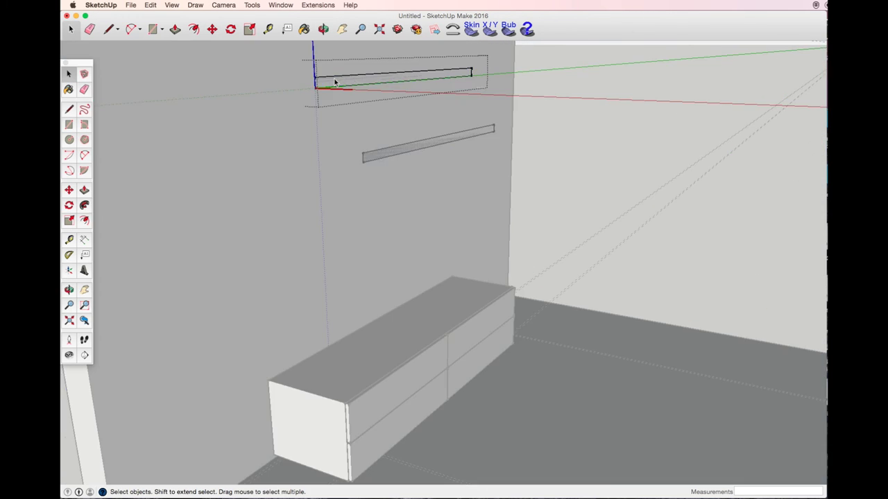
click(175, 29)
drag(335, 87, 383, 94)
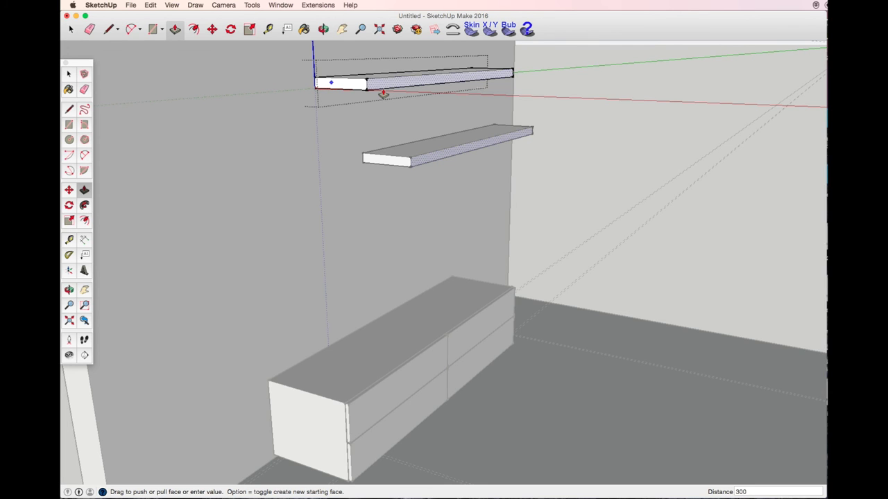
drag(383, 95, 382, 90)
Exit component editing and pan and orbit to a head-on view of the wall.
key(space)
click(575, 157)
middle_drag(575, 157, 387, 99)
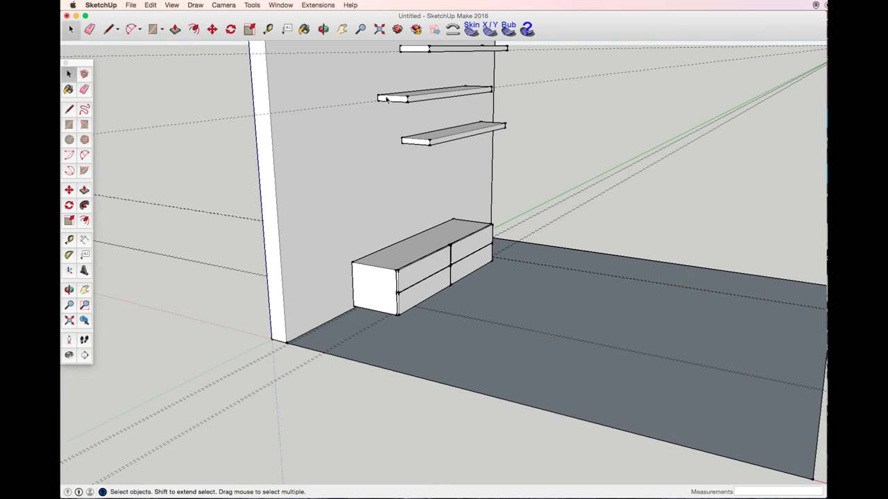
click(341, 29)
drag(563, 109, 486, 184)
click(323, 29)
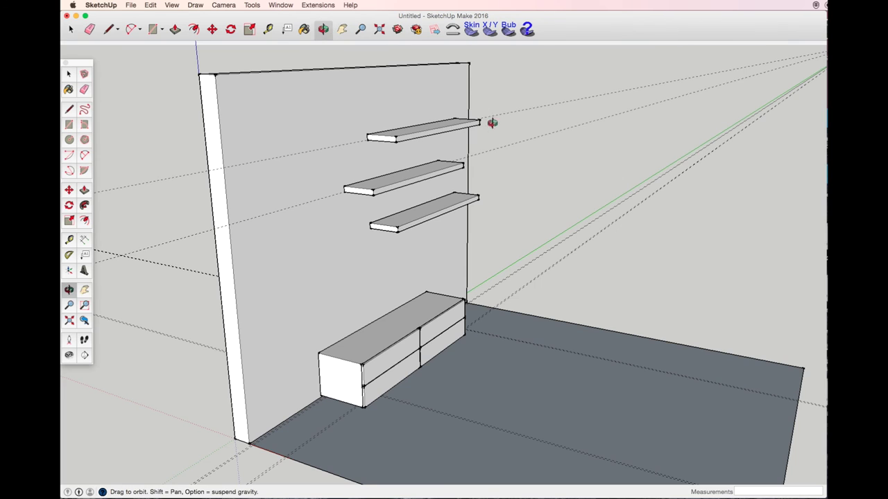
drag(491, 123, 357, 153)
Delete all dashed guide lines with Edit > Delete Guides.
click(171, 6)
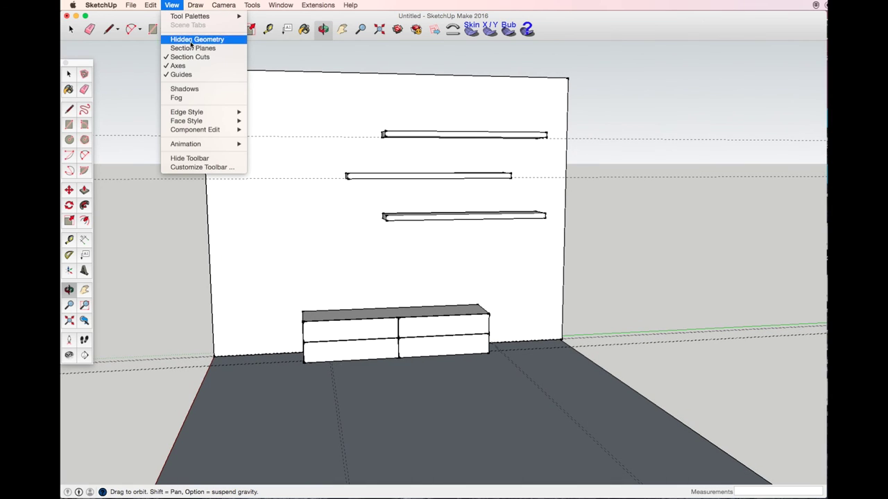
mouse_move(151, 6)
click(167, 83)
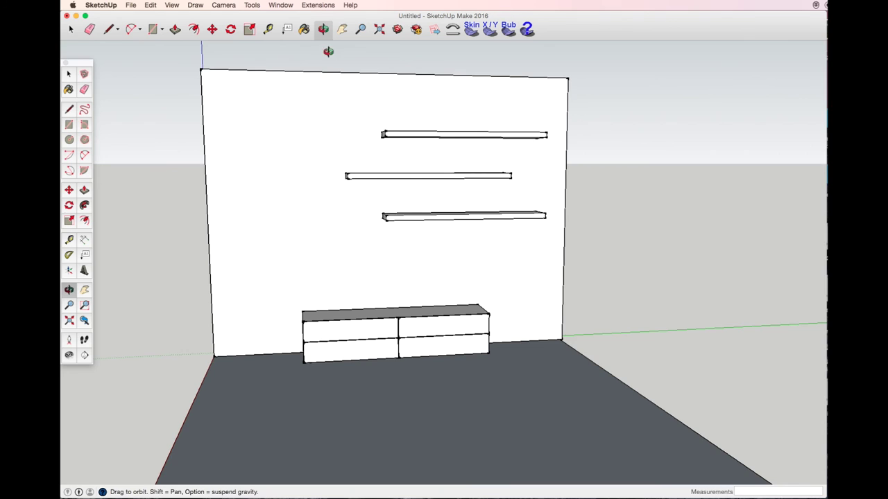
drag(413, 133, 409, 186)
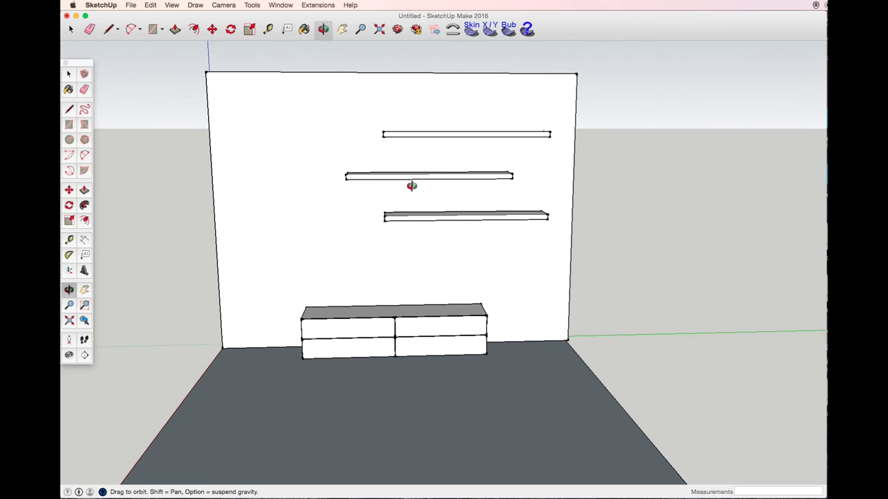
click(305, 30)
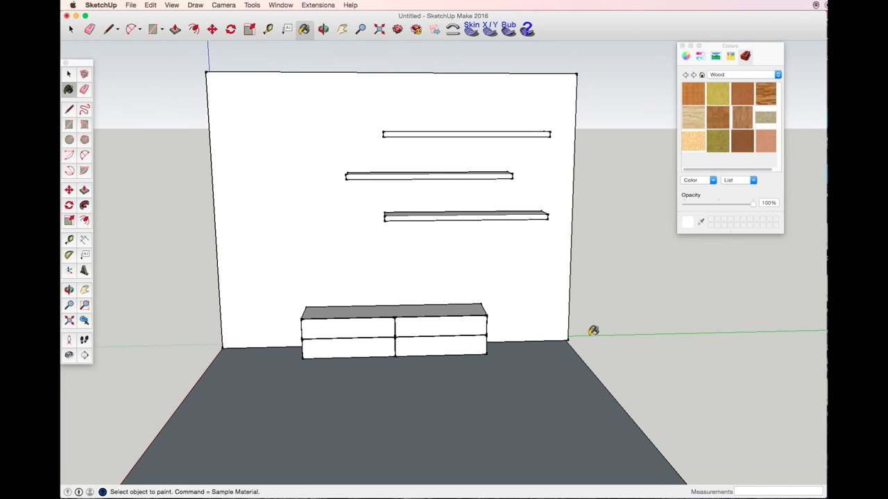
Paint the floor with a Wood material and the back wall dark grey from Colors-Named.
click(740, 125)
click(585, 381)
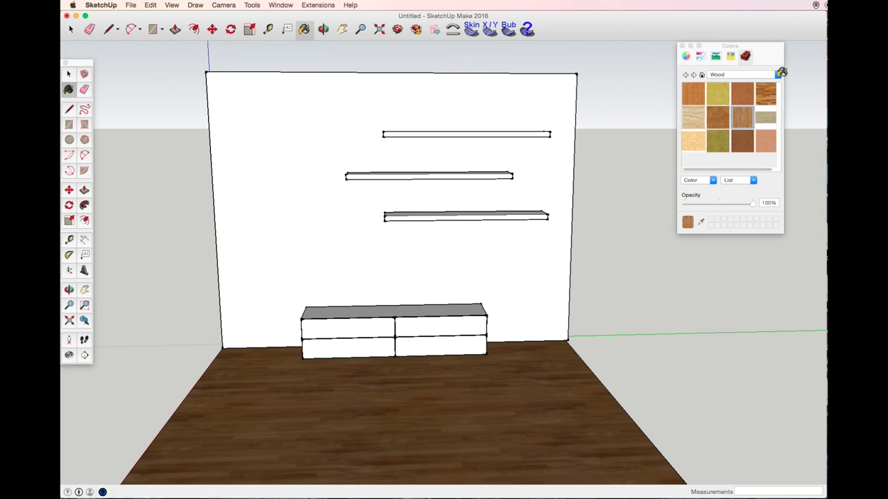
click(778, 74)
scroll(732, 73, up, 5)
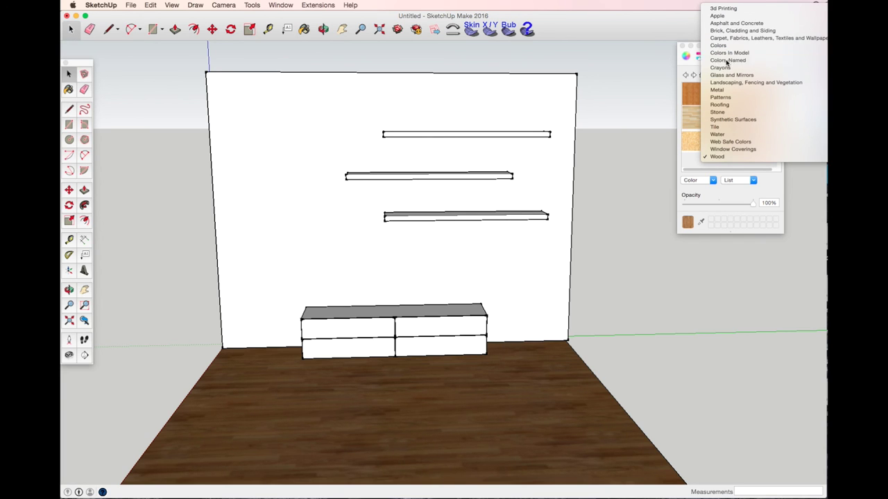
click(728, 60)
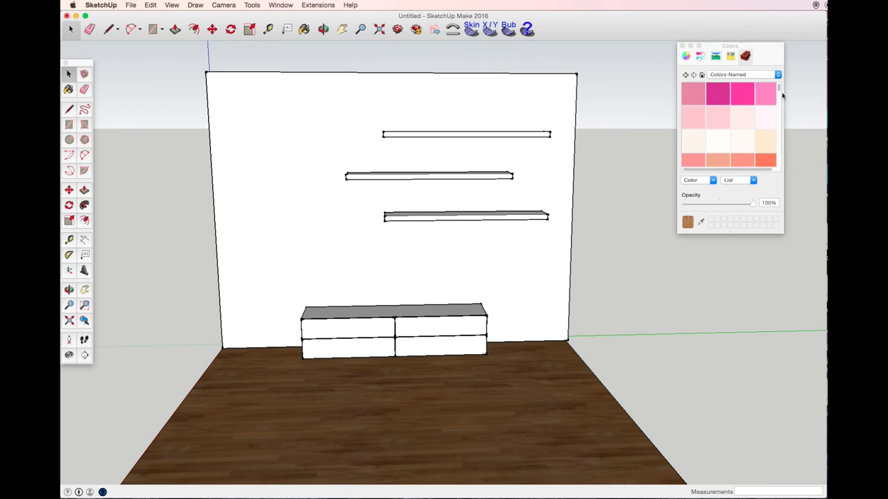
drag(782, 95, 784, 167)
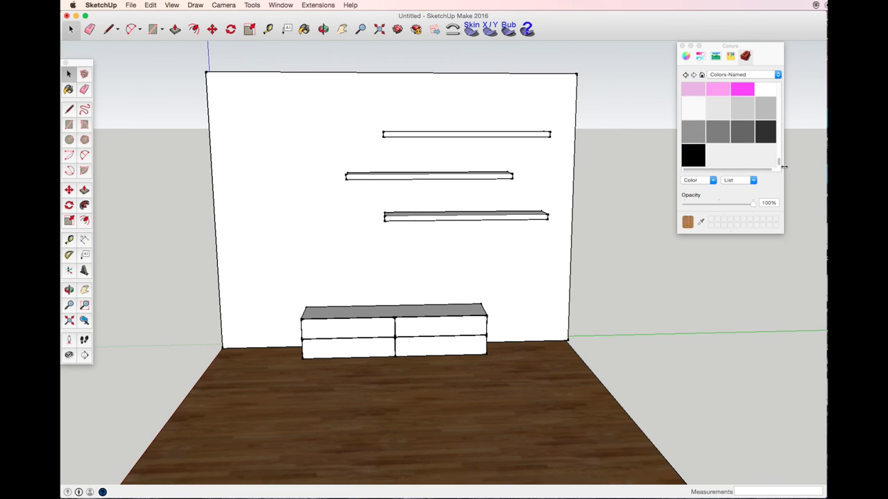
click(744, 137)
click(481, 277)
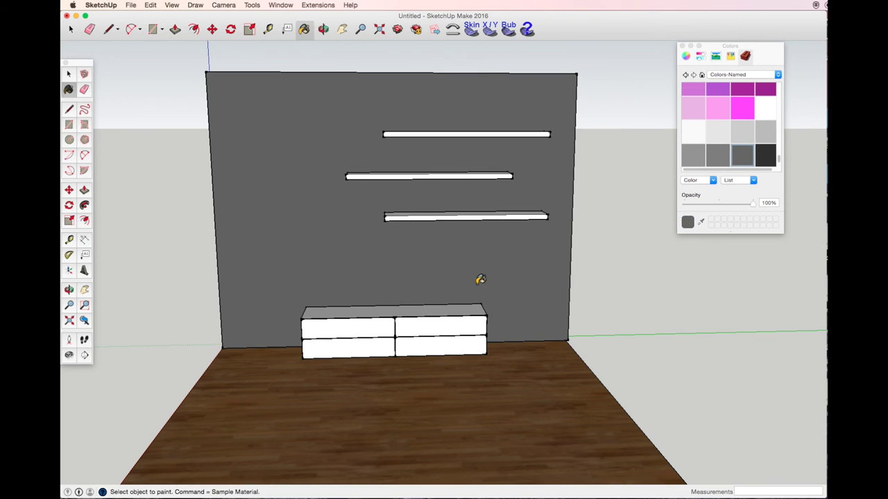
Paint the drawer cabinet light grey.
scroll(477, 274, up, 2)
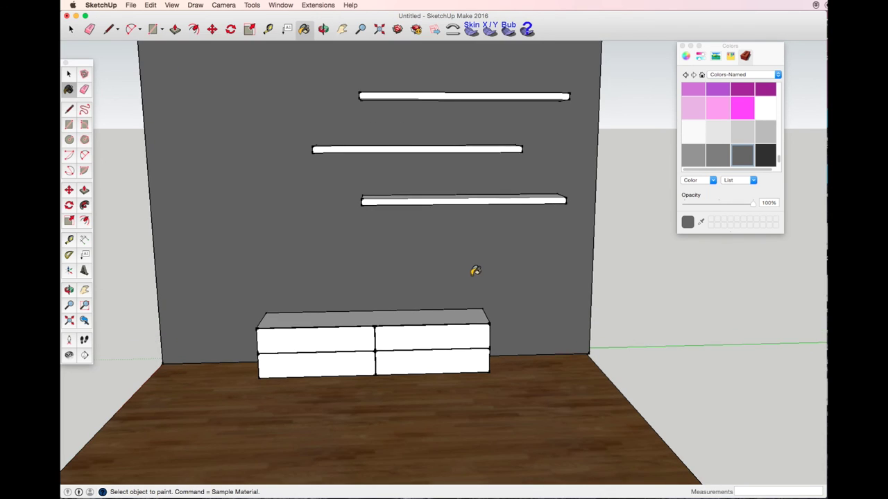
scroll(472, 267, down, 2)
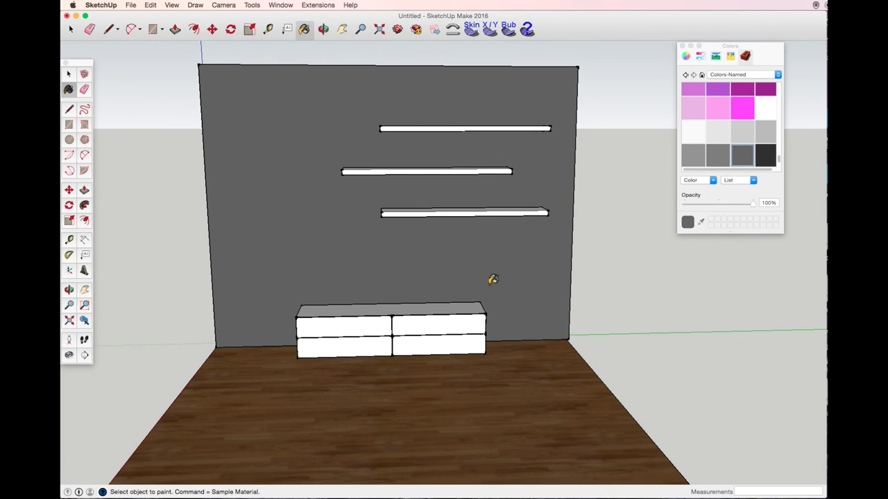
key(space)
click(450, 319)
click(711, 141)
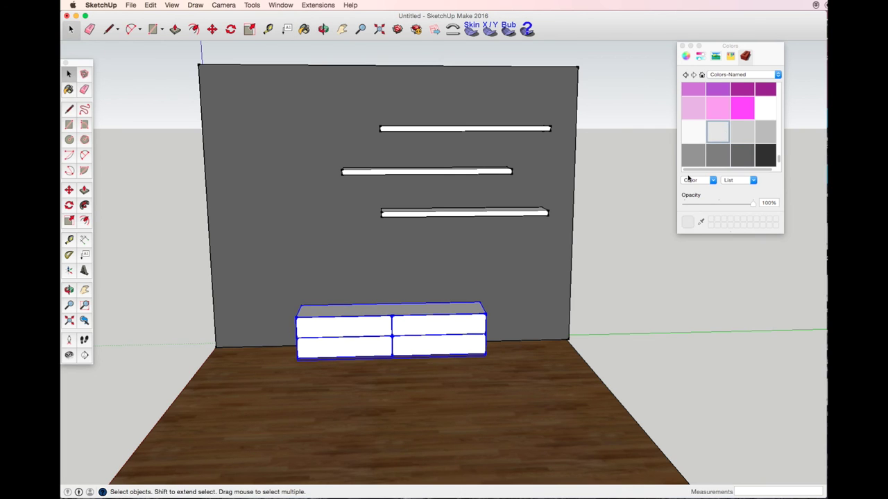
click(424, 324)
click(737, 134)
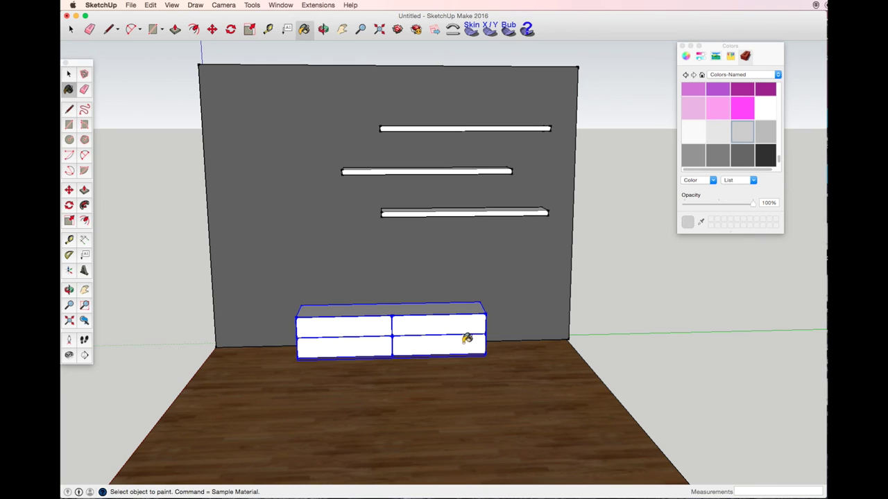
click(465, 337)
click(765, 133)
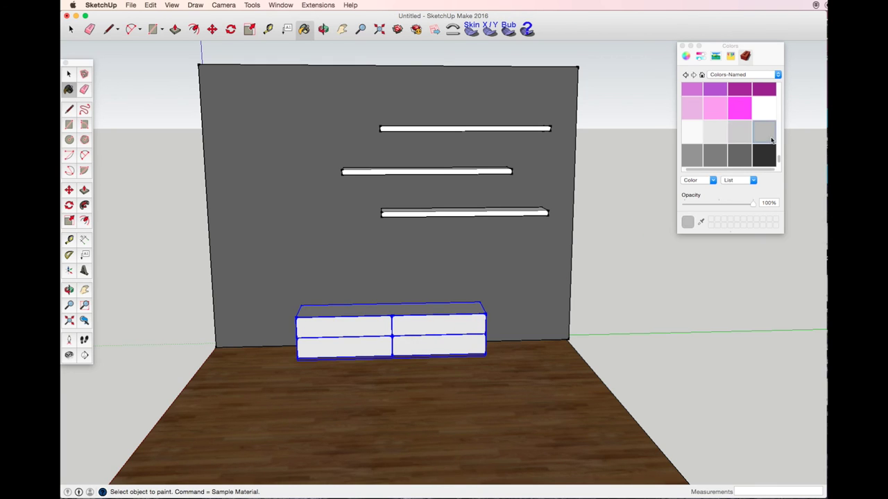
click(452, 333)
key(space)
click(618, 280)
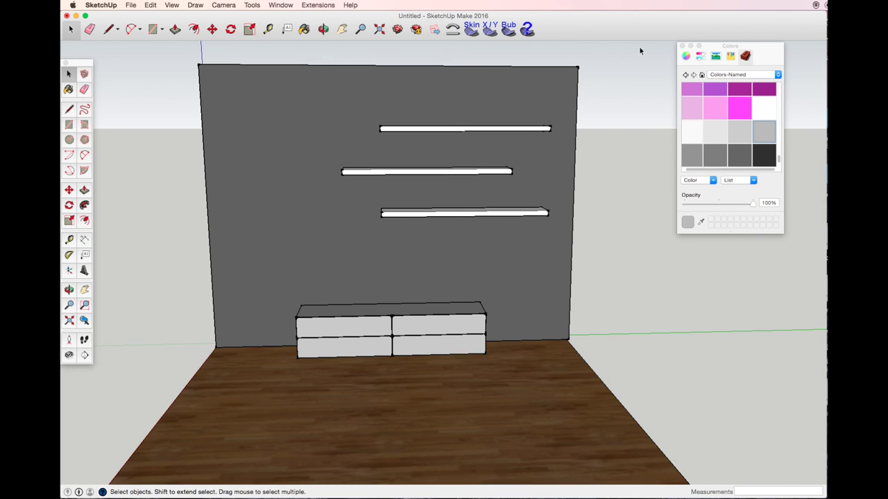
Turn shadows on with the sun time set to 09:12 AM.
click(682, 45)
click(290, 5)
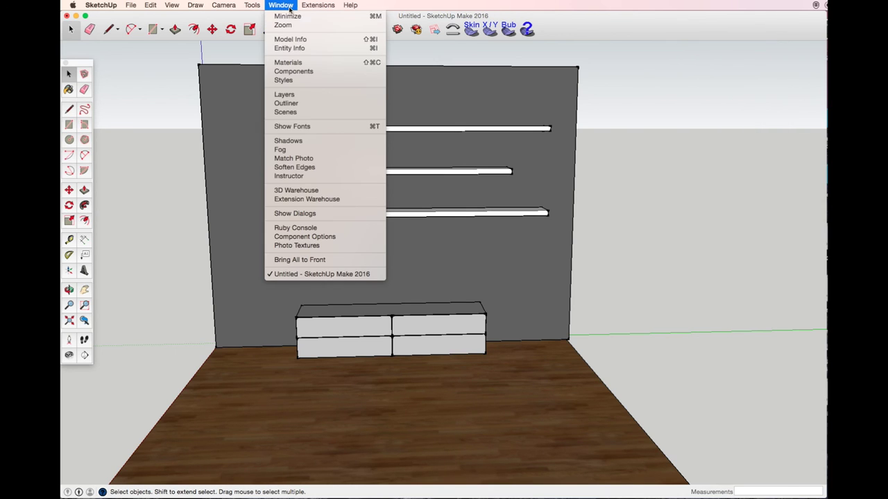
click(313, 141)
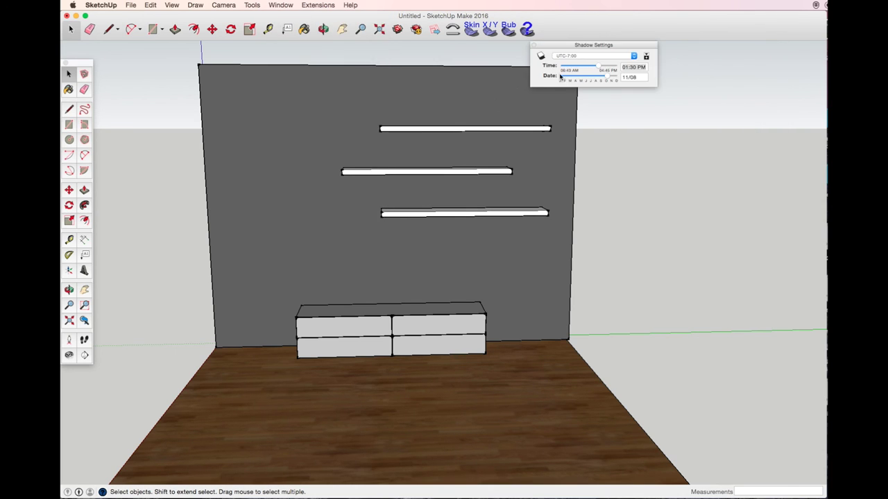
click(540, 55)
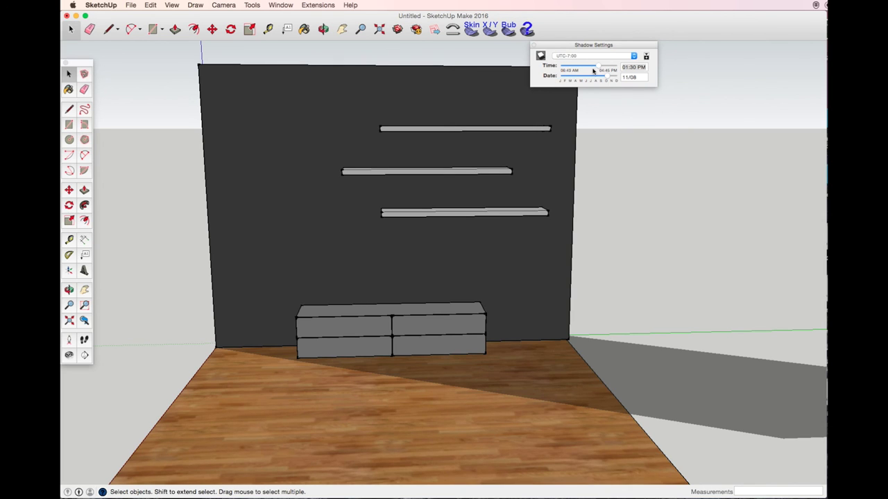
drag(592, 70, 574, 70)
click(534, 46)
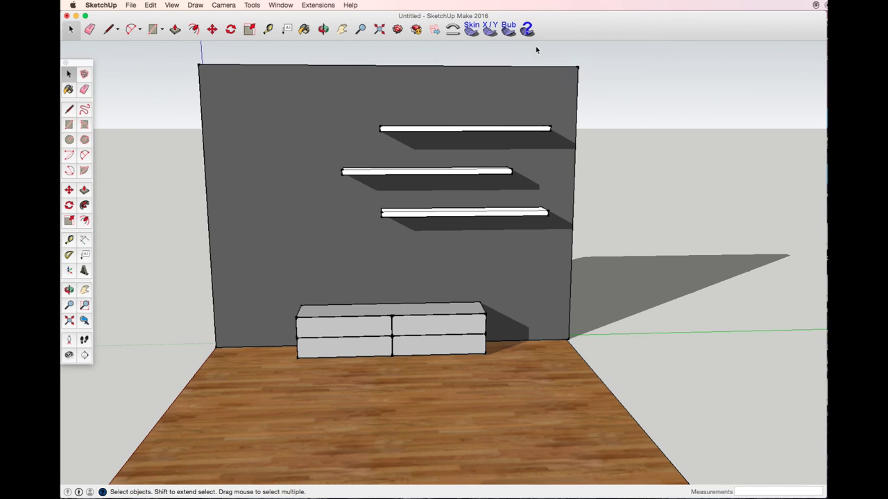
Turn off Edges and Profiles in View > Edge Style, then orbit to an angled view.
click(151, 6)
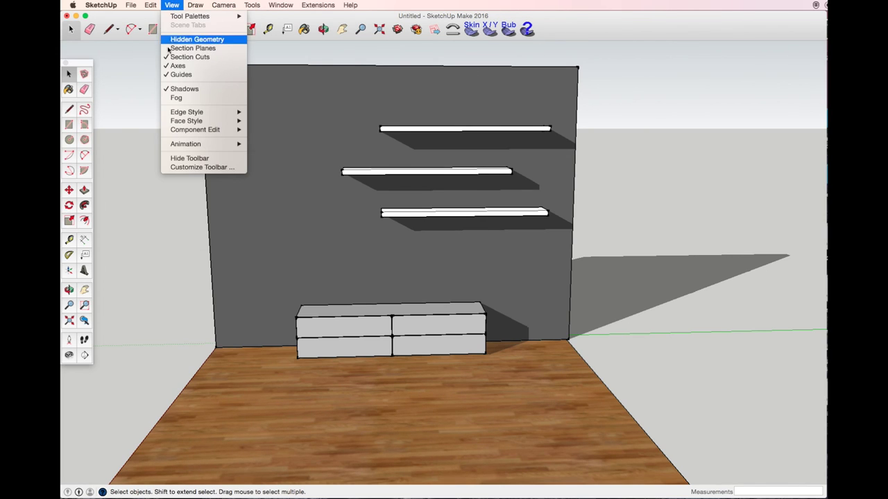
mouse_move(188, 114)
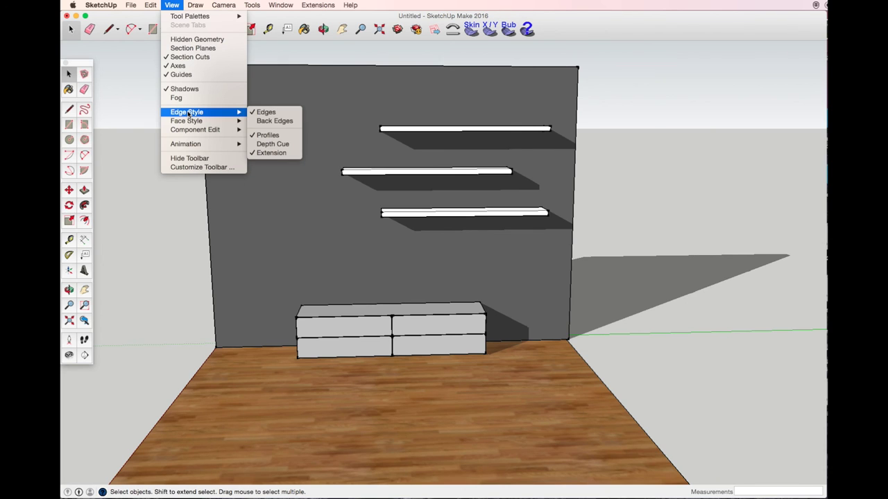
click(258, 112)
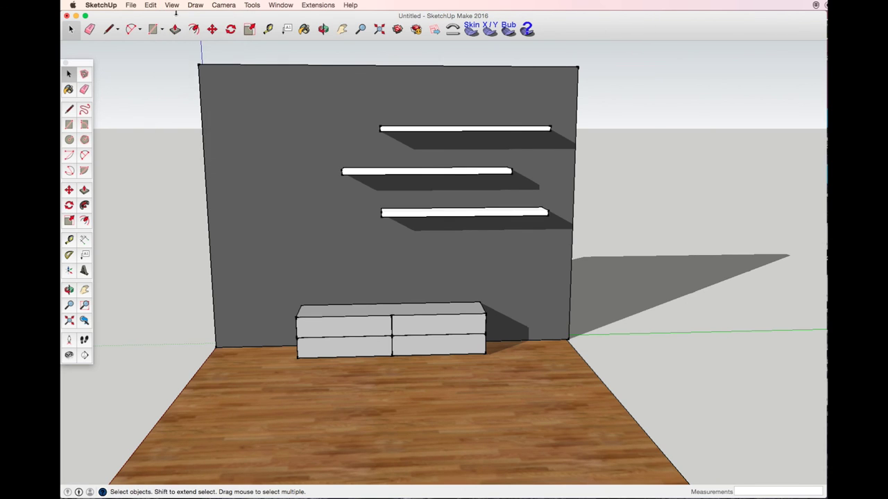
click(172, 5)
mouse_move(187, 112)
click(267, 136)
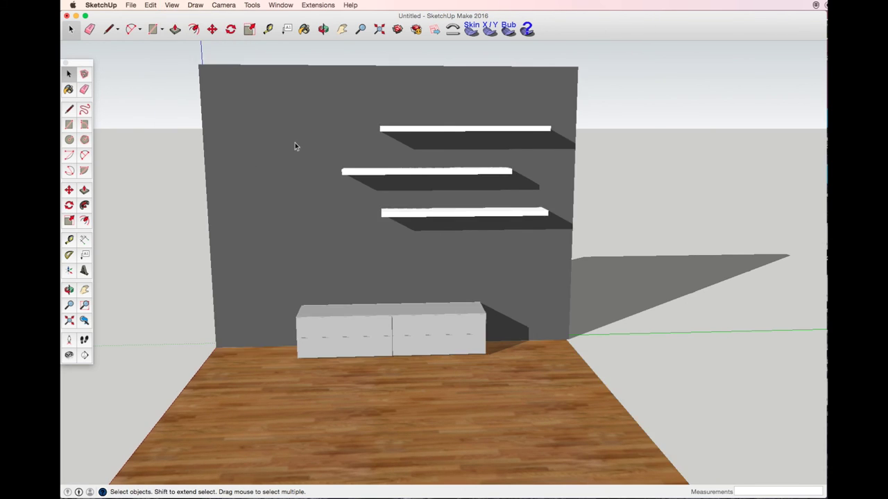
click(323, 28)
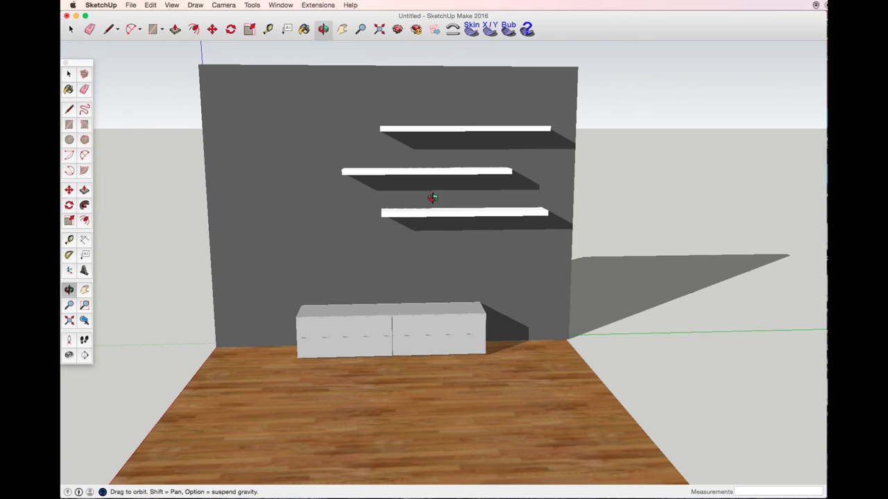
drag(432, 200, 511, 276)
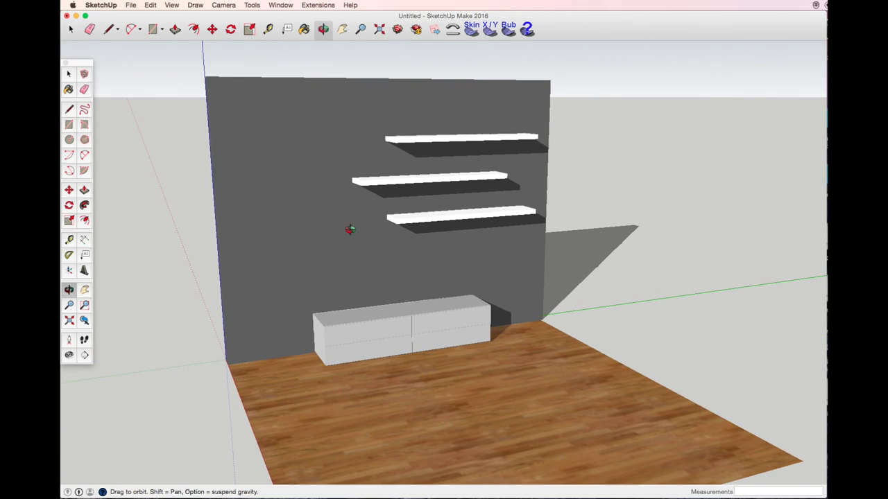